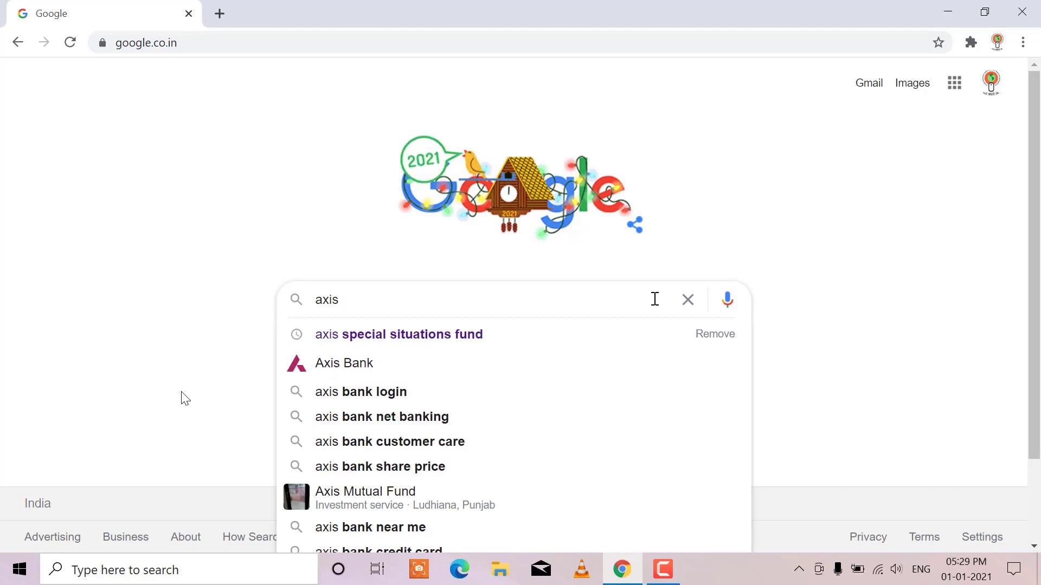
Step: Search Google for axismf.com using the autocomplete suggestion
type("mf.")
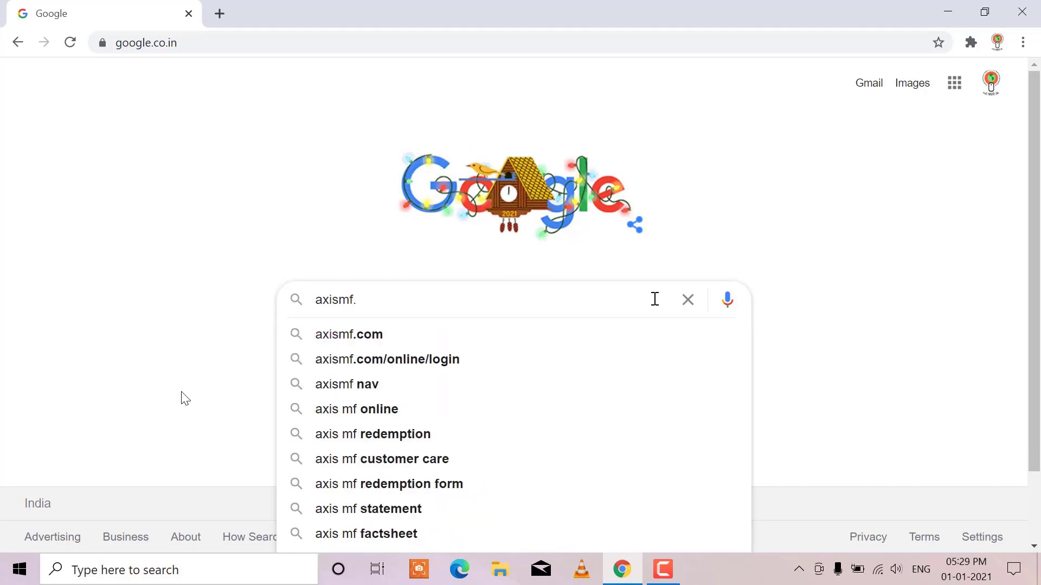
left_click(509, 336)
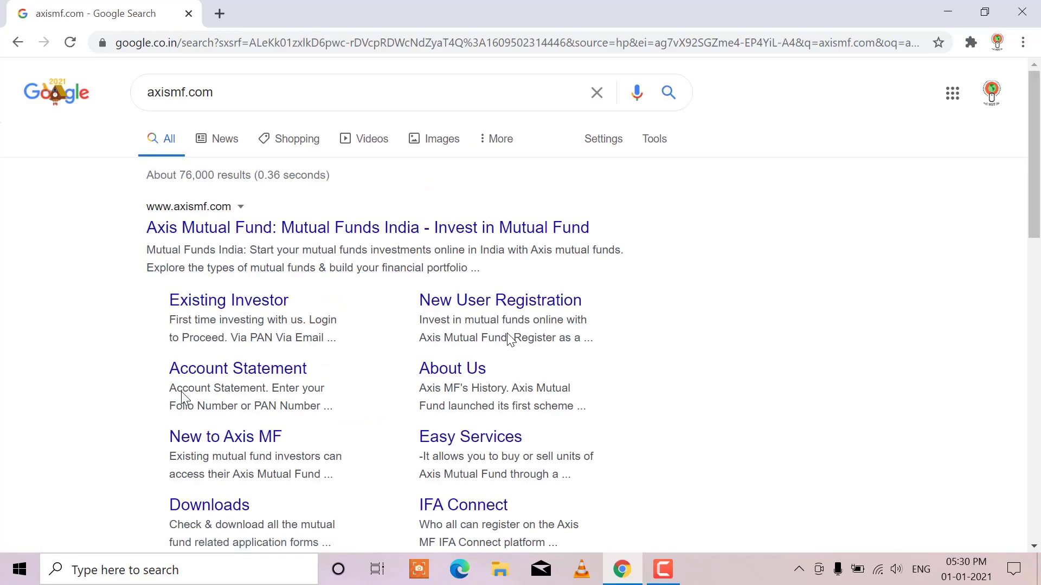
Step: Open the official Axis Mutual Fund site and begin New Investor sign-up
left_click(317, 236)
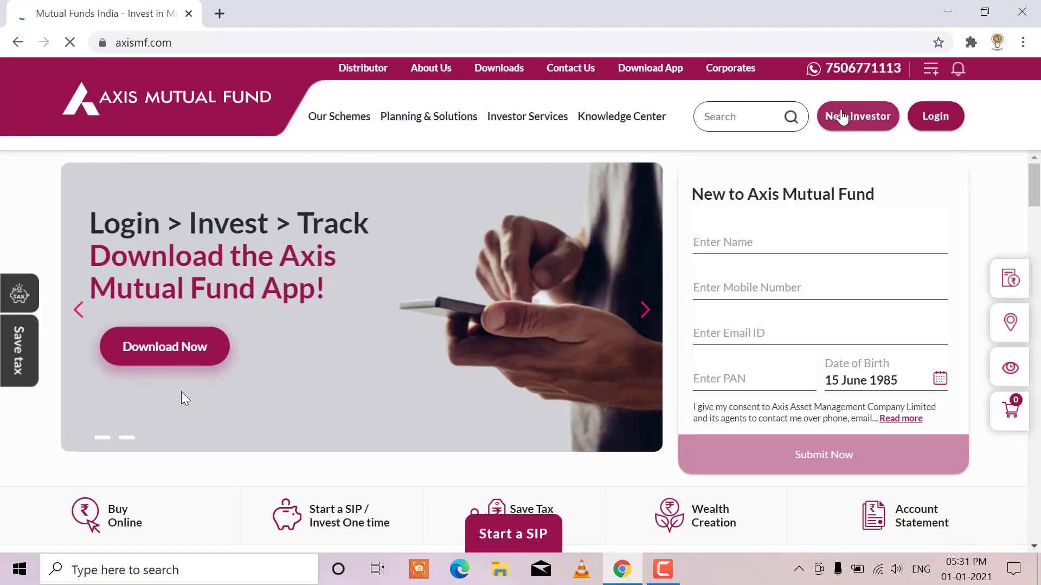
left_click(841, 120)
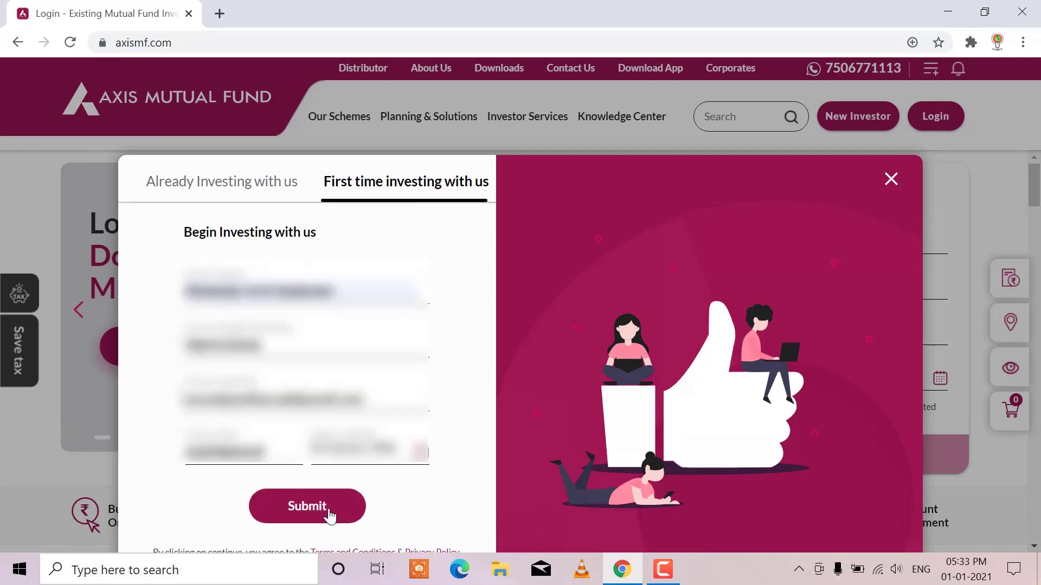
Step: Submit the sign-up details and verify with the OTP received on the mobile
left_click(307, 507)
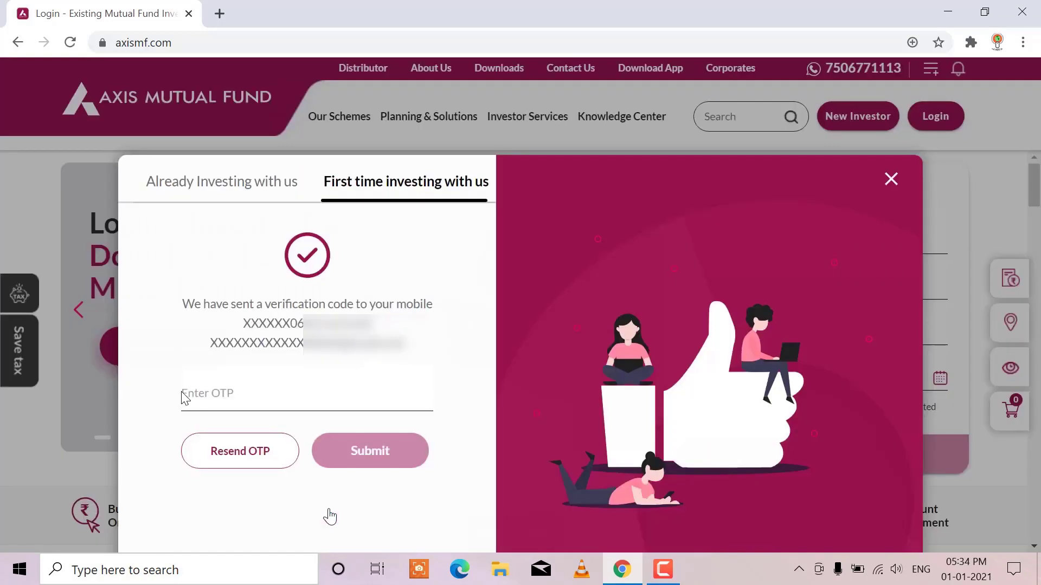
left_click(280, 400)
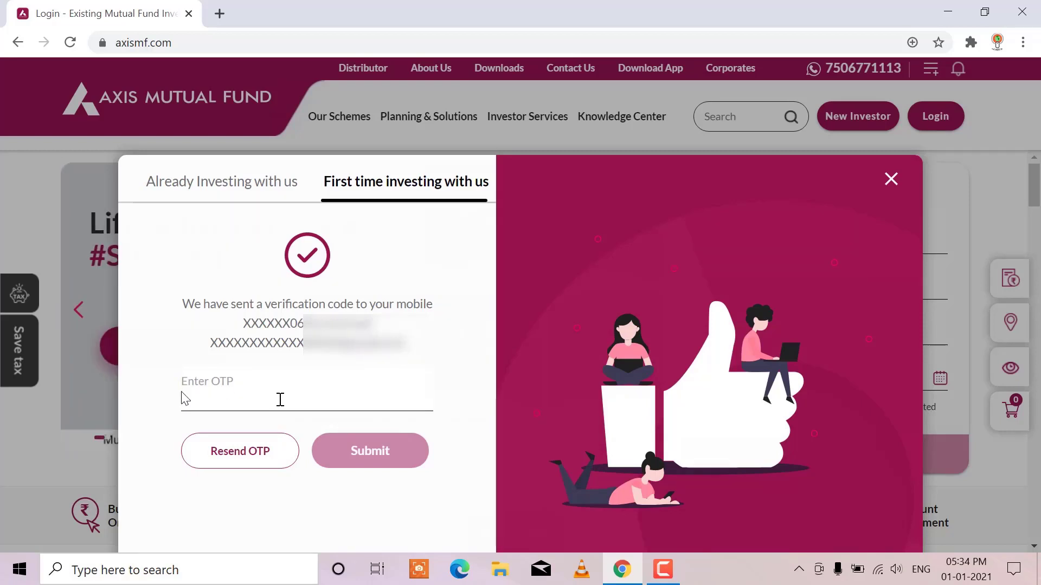
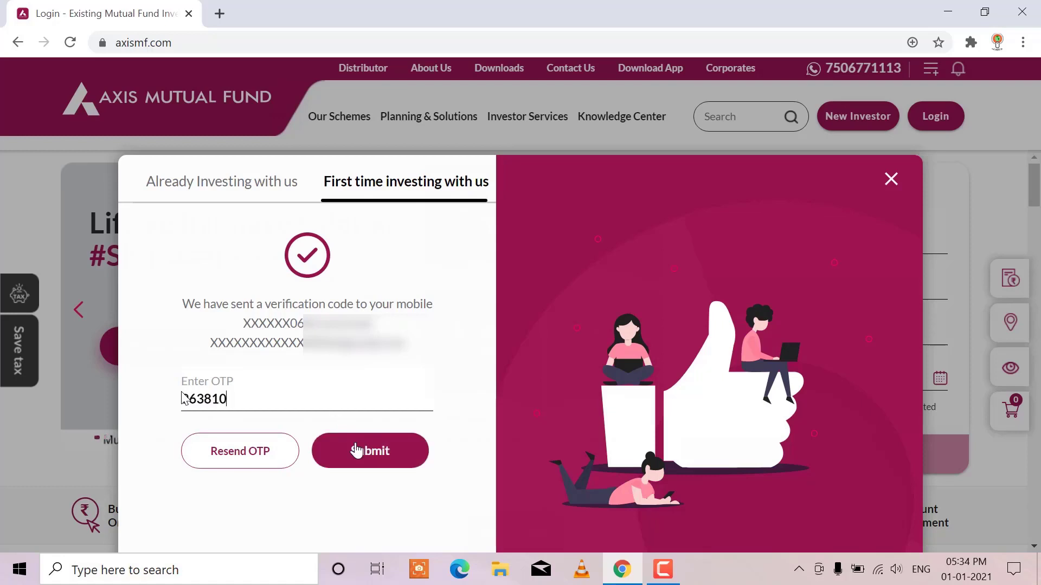
left_click(369, 451)
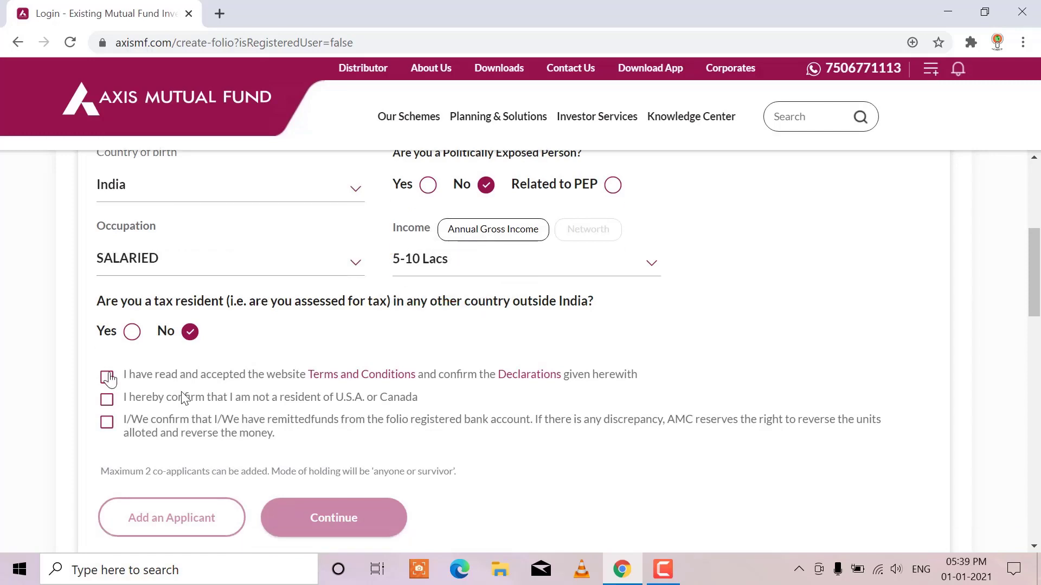
Step: Tick both required folio declaration checkboxes
left_click(106, 400)
left_click(107, 423)
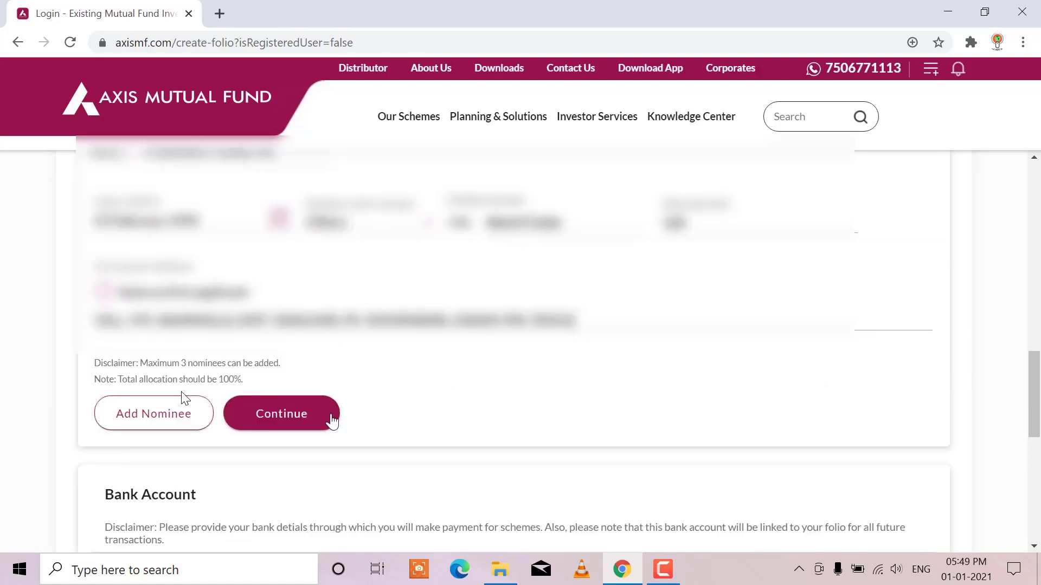
Step: Save the nominee, add the investor's own State Bank account, and create the folio
left_click(309, 414)
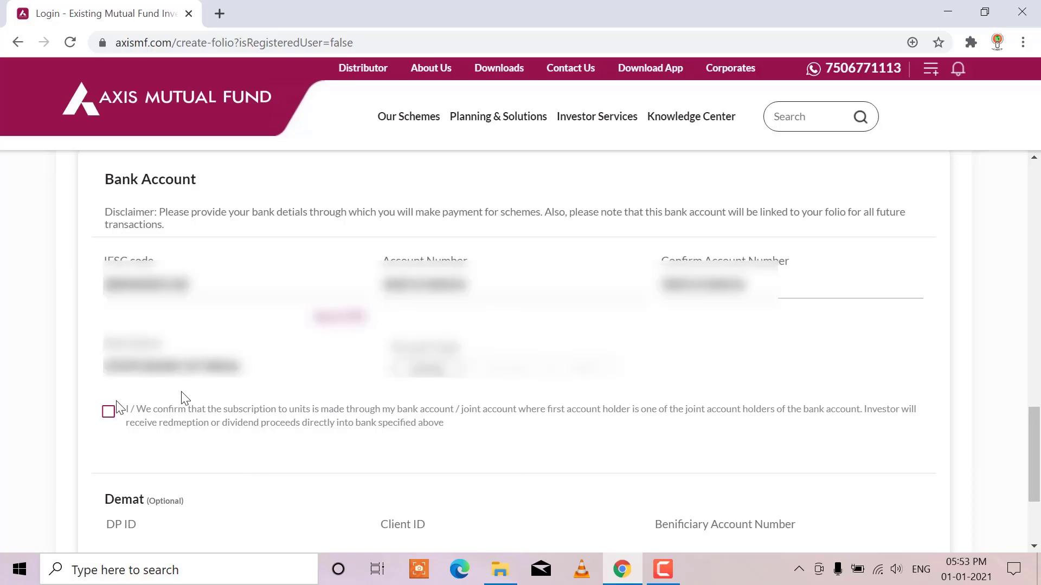
left_click(109, 413)
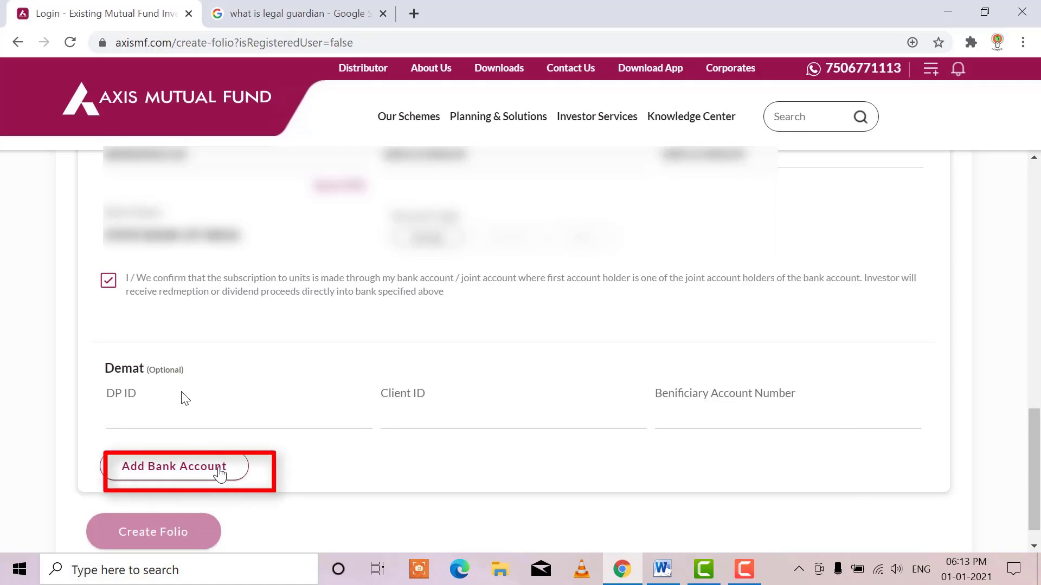
left_click(219, 475)
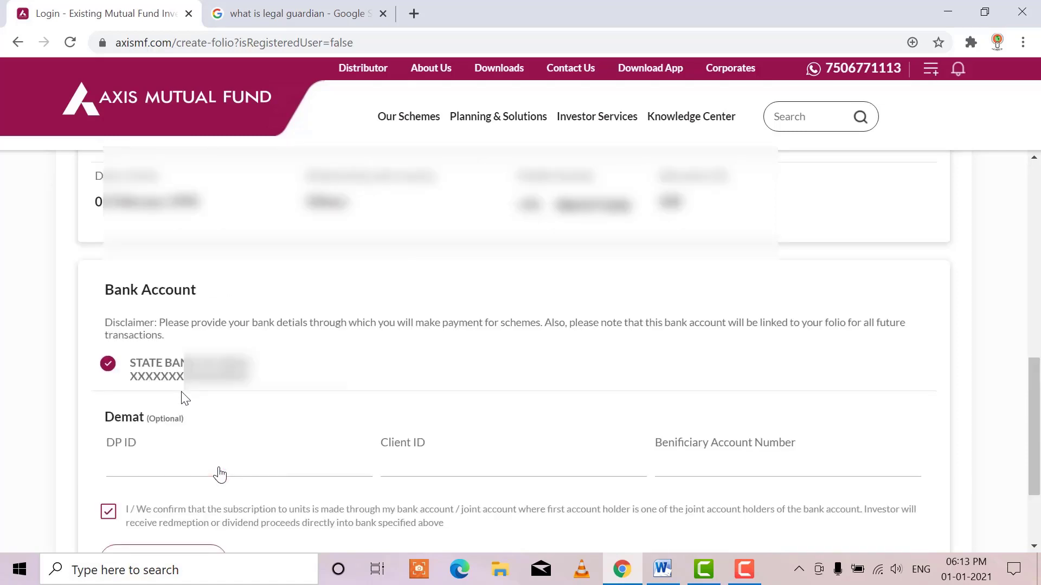
scroll(220, 474, "down", 2)
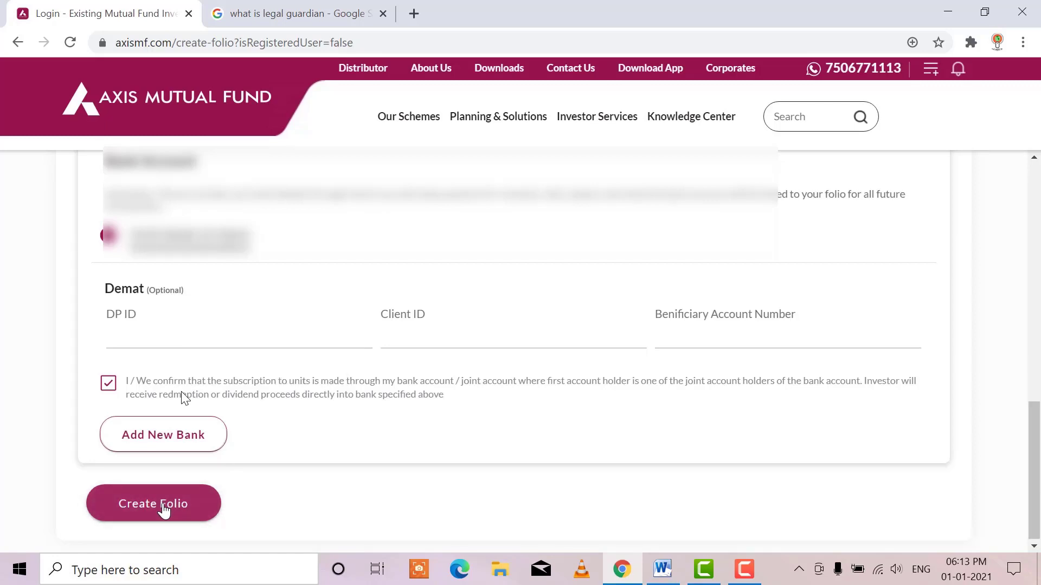
left_click(163, 507)
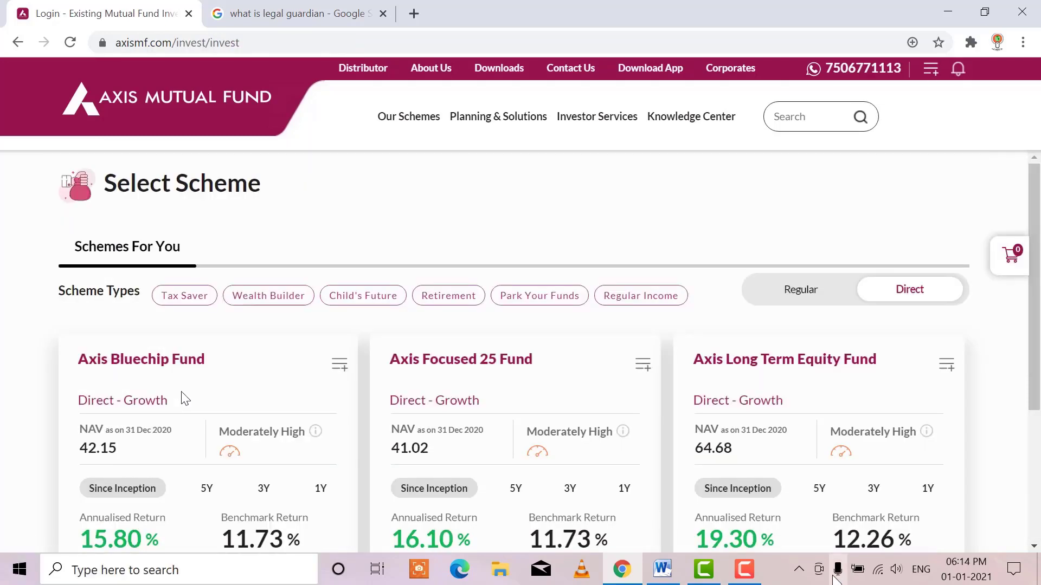
Step: Bring up the full All Schemes list from the Select Scheme page
left_click(744, 570)
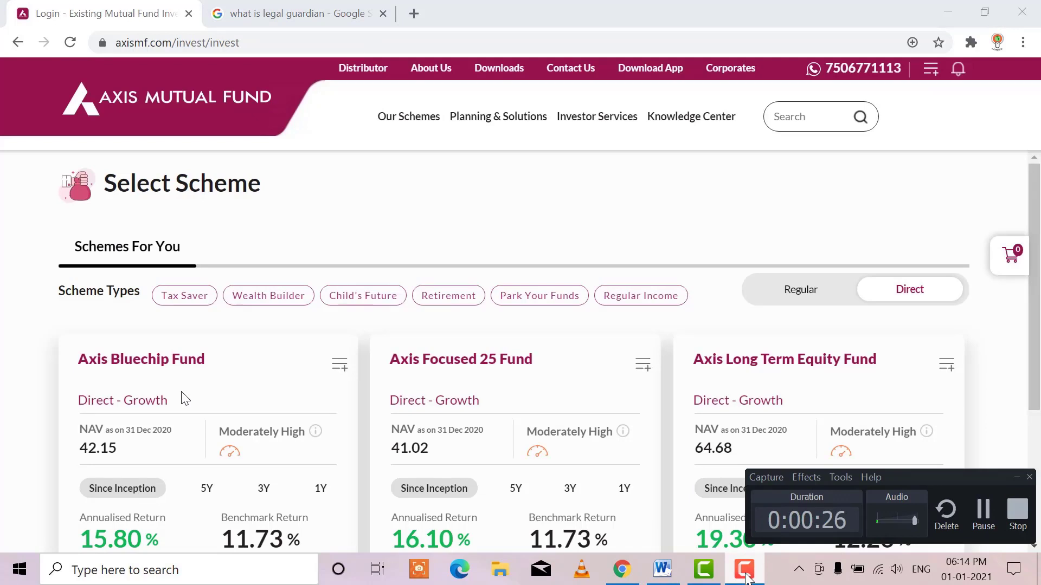
left_click(746, 577)
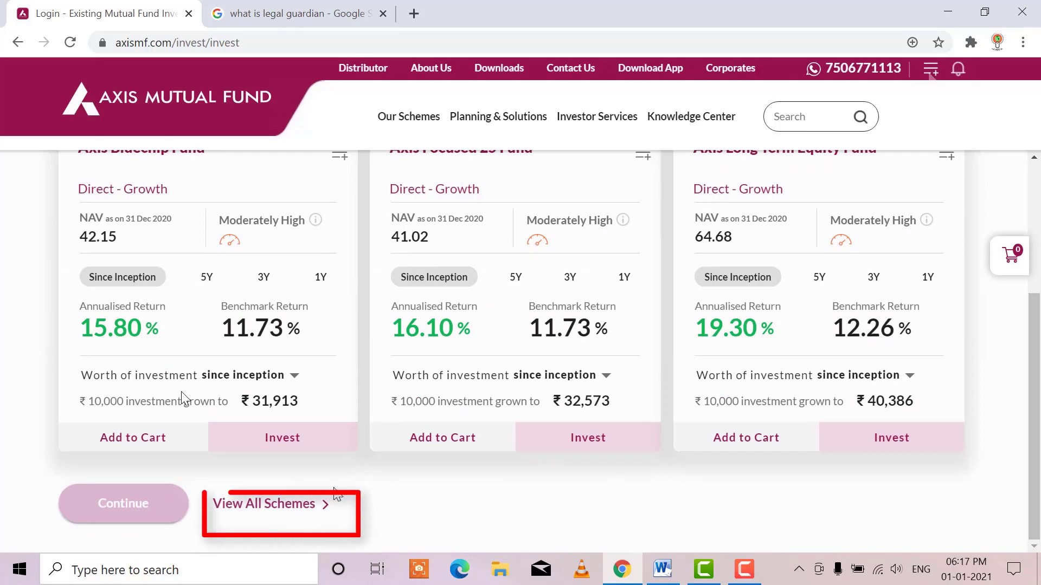
left_click(295, 507)
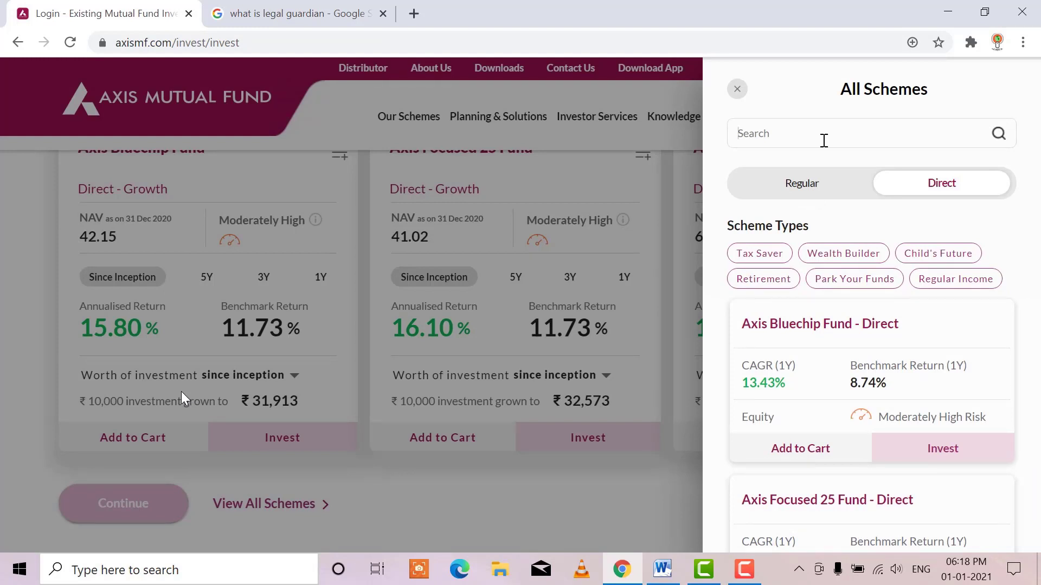
Step: Find Axis Special Situations Fund - Direct via 'special situ' and invest by SIP
left_click(823, 140)
type("special situ")
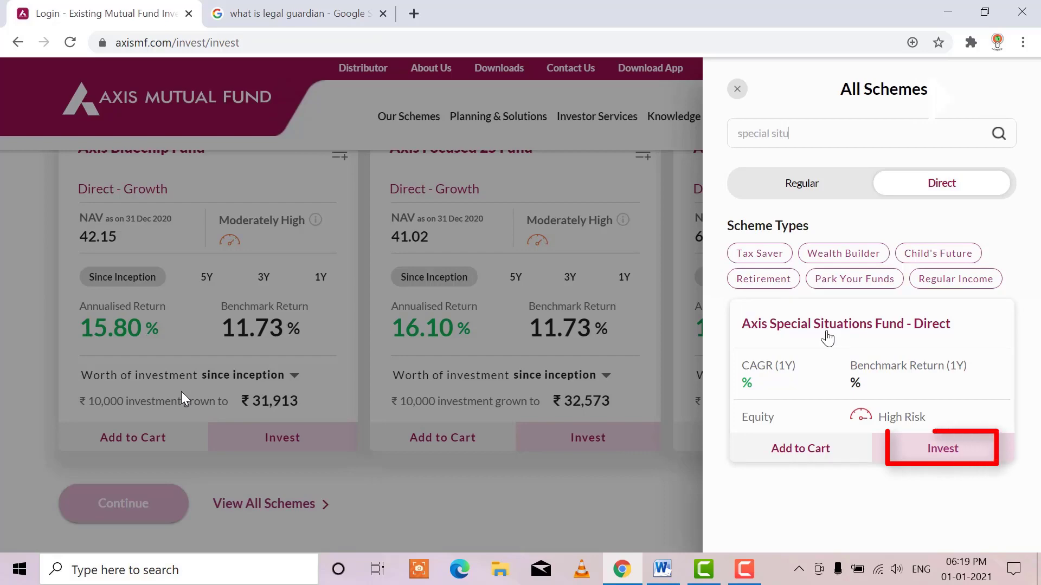
left_click(929, 452)
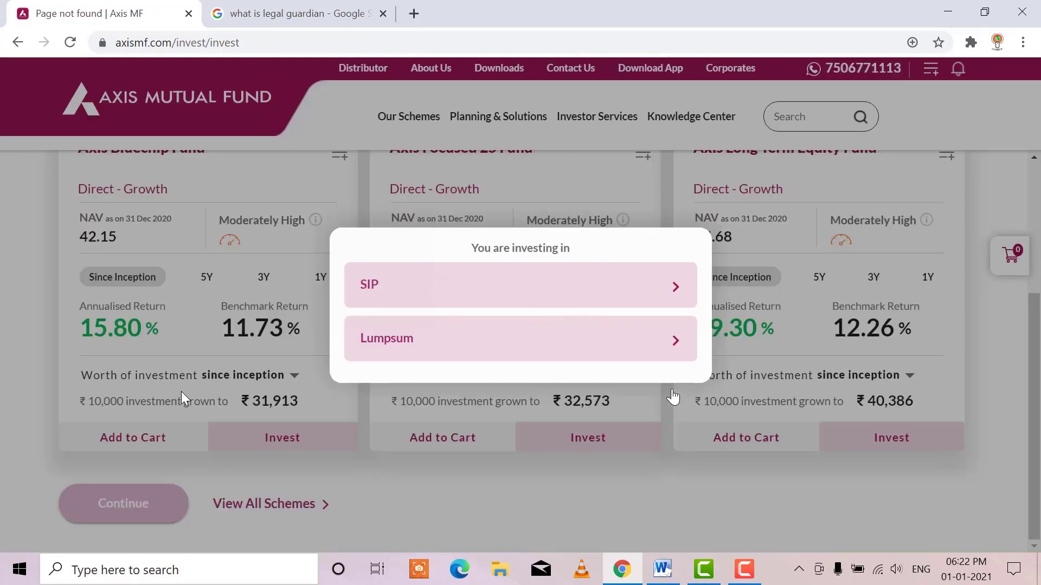
left_click(677, 290)
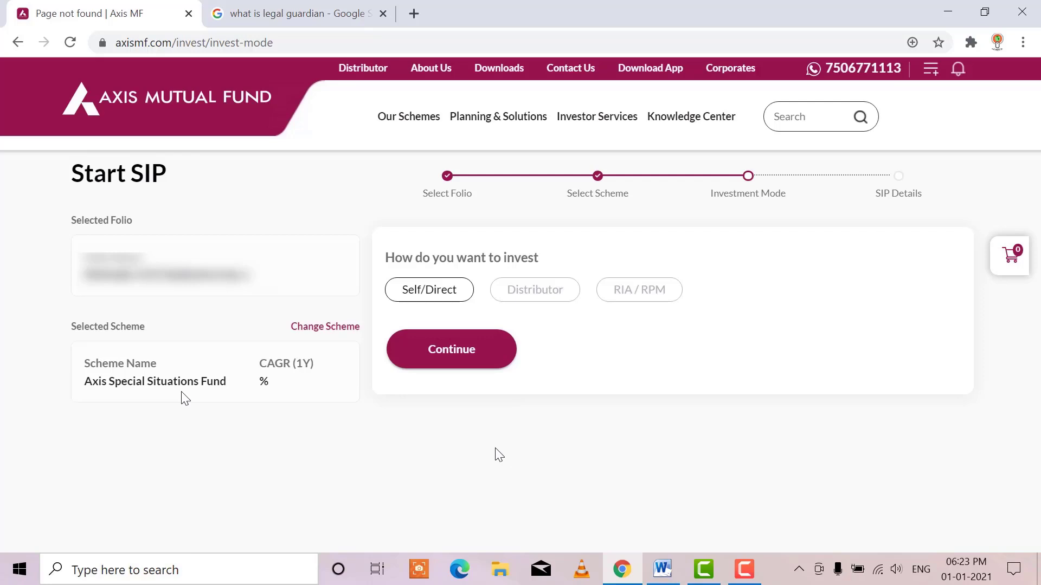
Step: Choose Self/Direct and set a ₹1000 monthly SIP installment on the 3rd
left_click(469, 359)
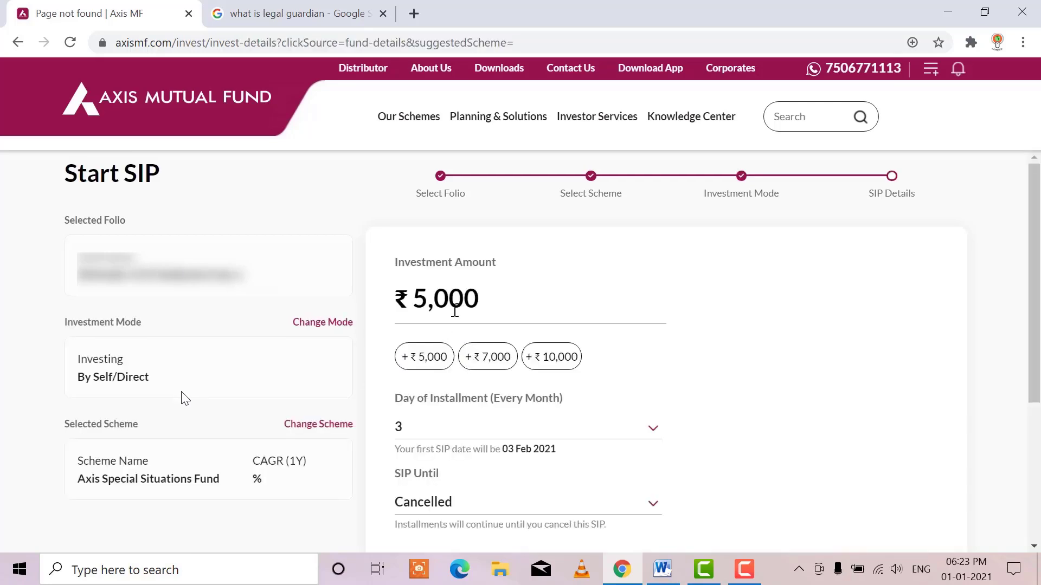
left_click(508, 308)
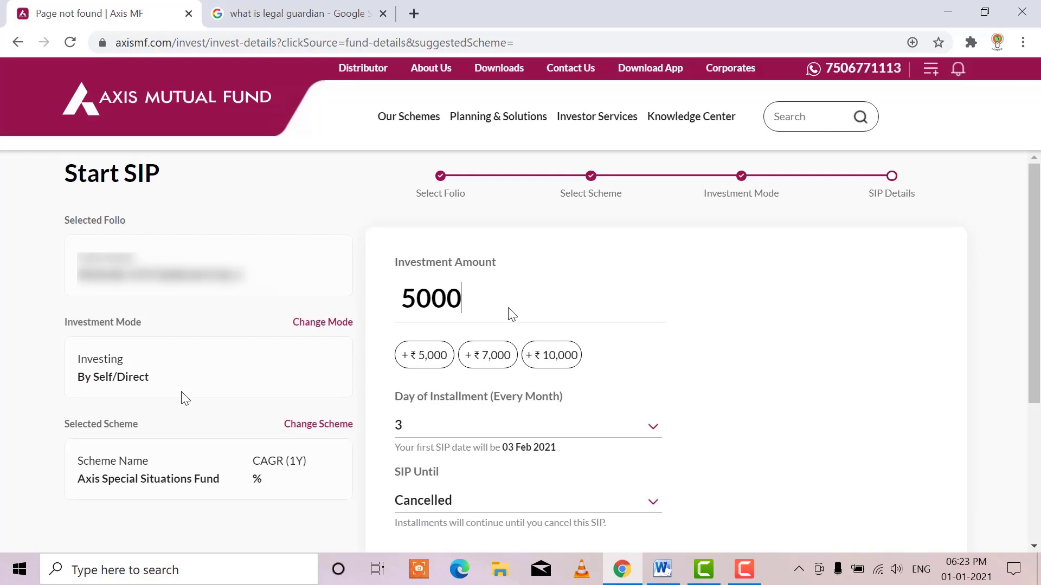
key("BackSpace")
key("BackSpace")
key("BackSpace")
key("BackSpace")
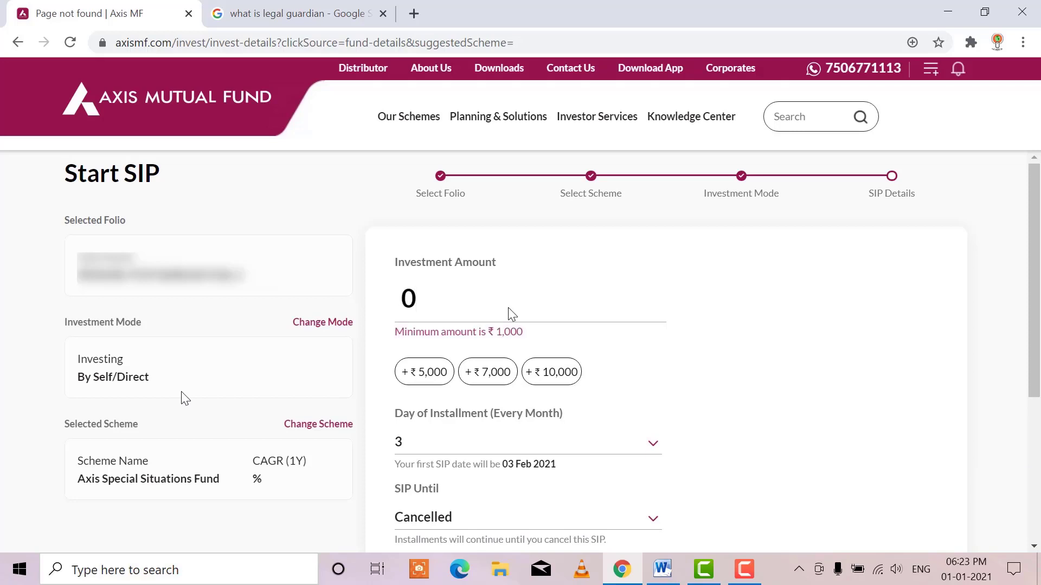
type("1000")
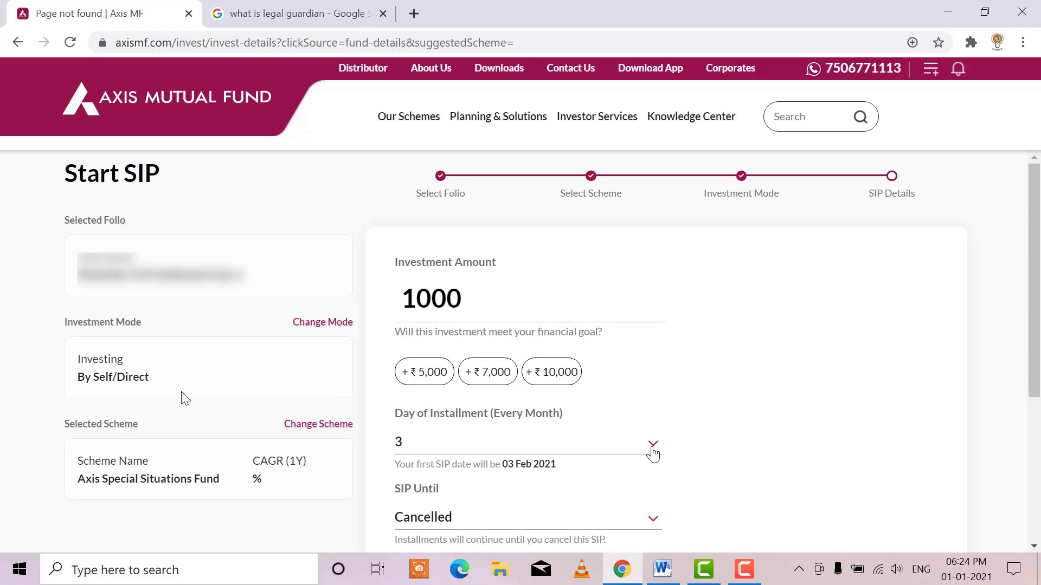
left_click(652, 453)
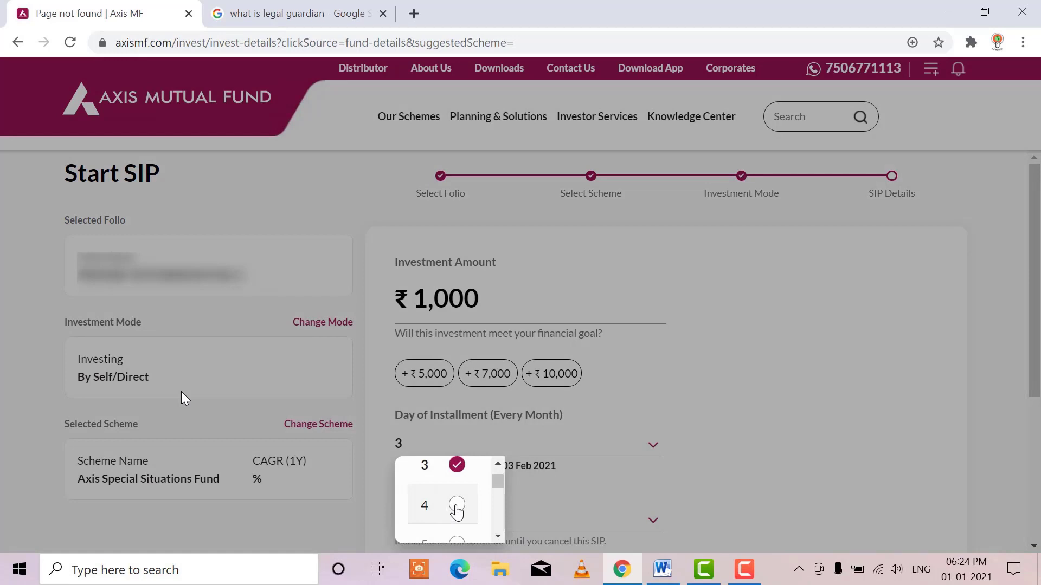
left_click(691, 478)
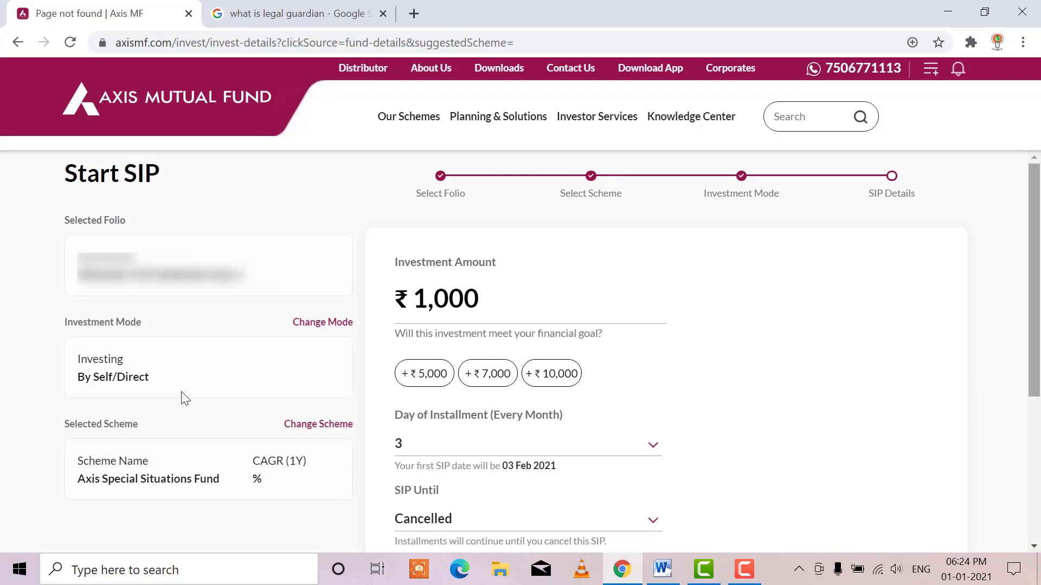
scroll(185, 398, "down", 5)
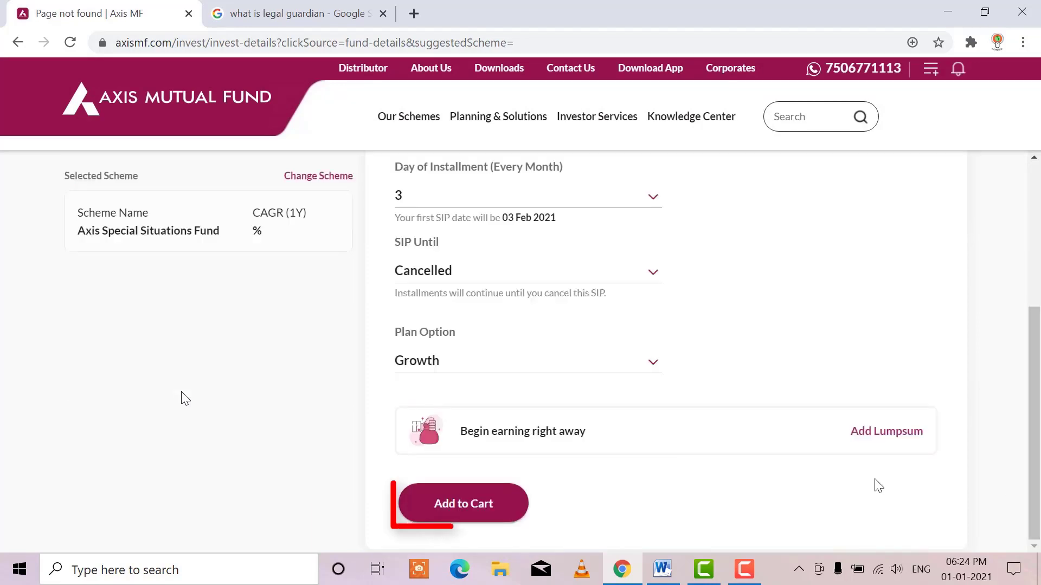
Step: Add the SIP to the investment cart and proceed to payment
left_click(492, 514)
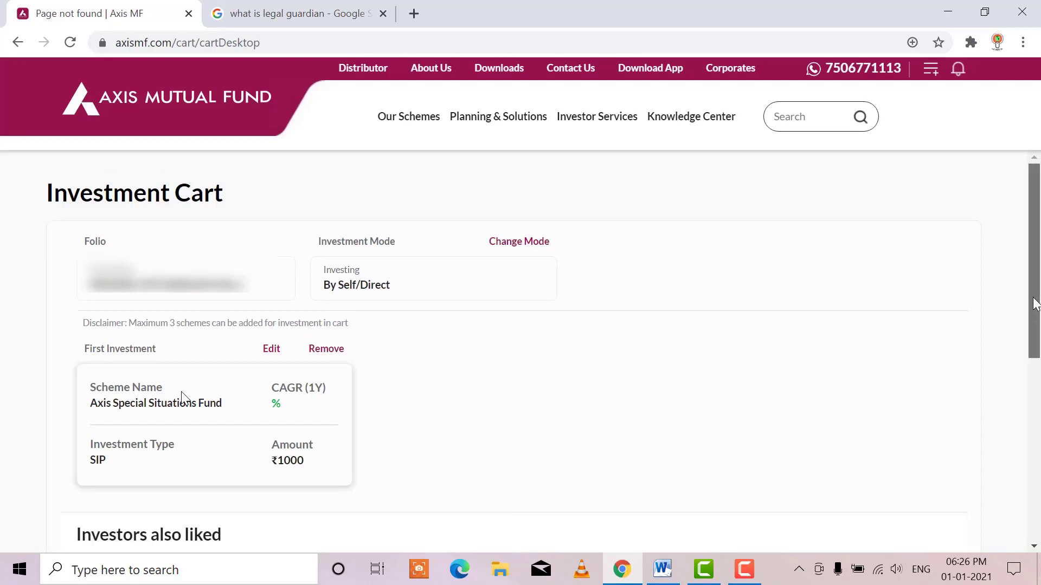
left_click_drag(1034, 297, 1035, 443)
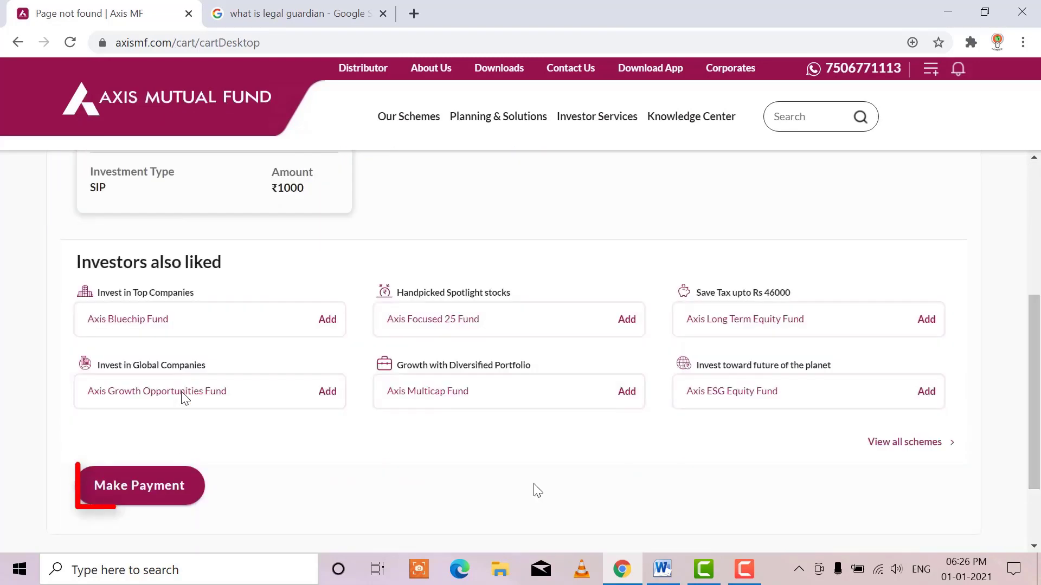
left_click(155, 490)
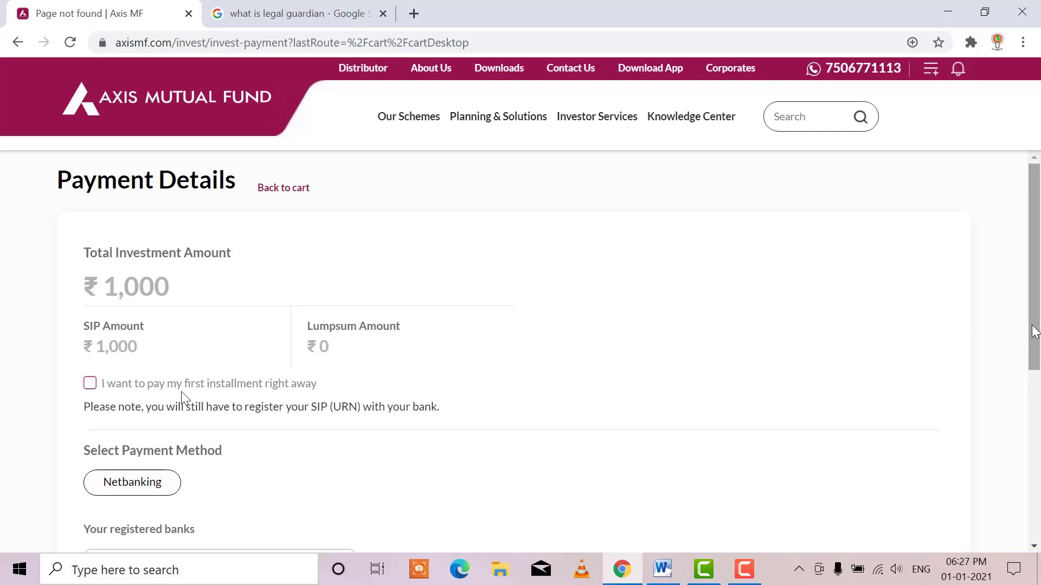
Step: Accept the terms and conditions and generate the SIP's URN
scroll(1034, 332, "down", 6)
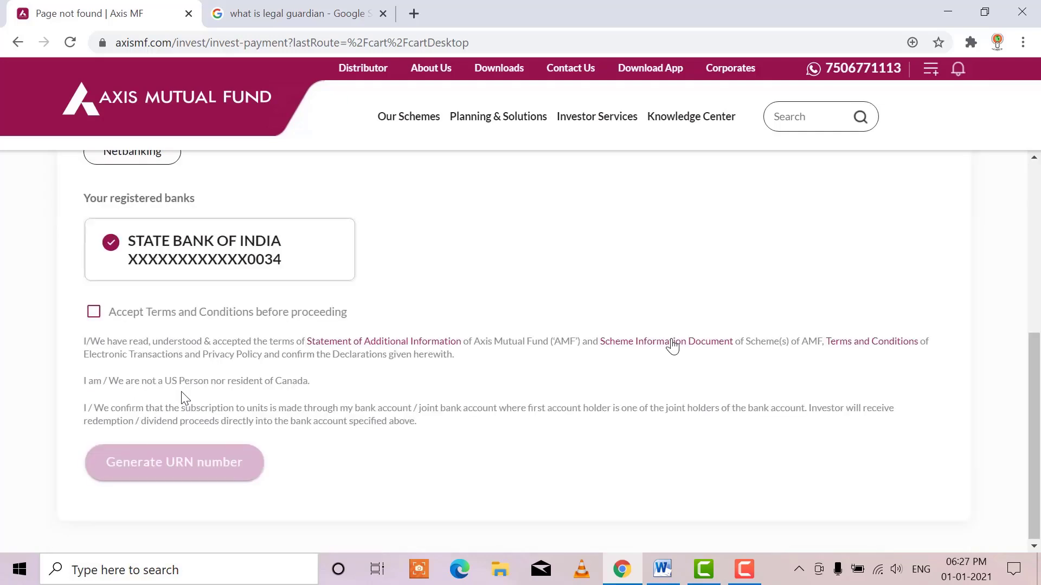
left_click(94, 315)
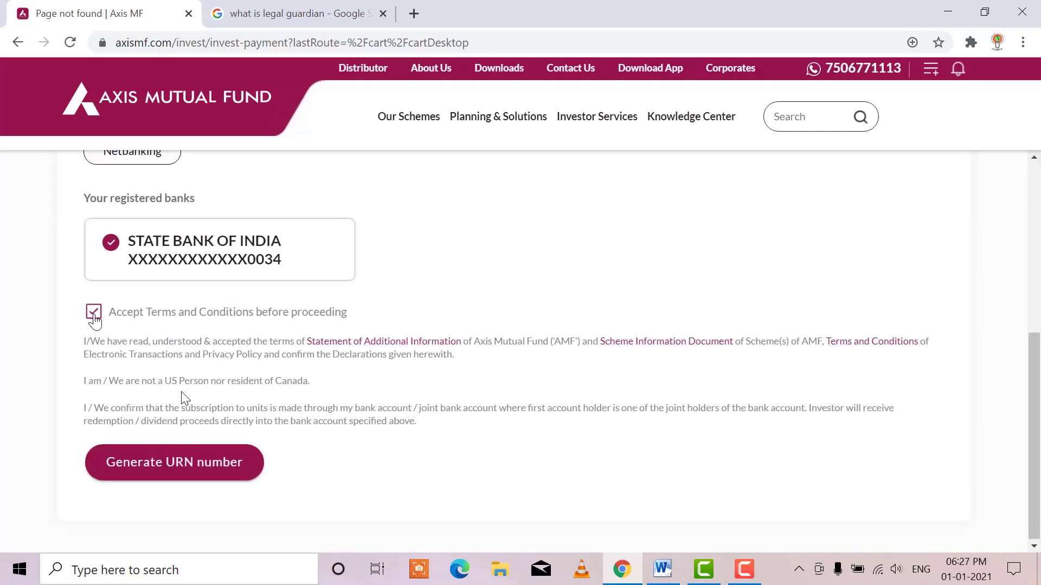
left_click(152, 470)
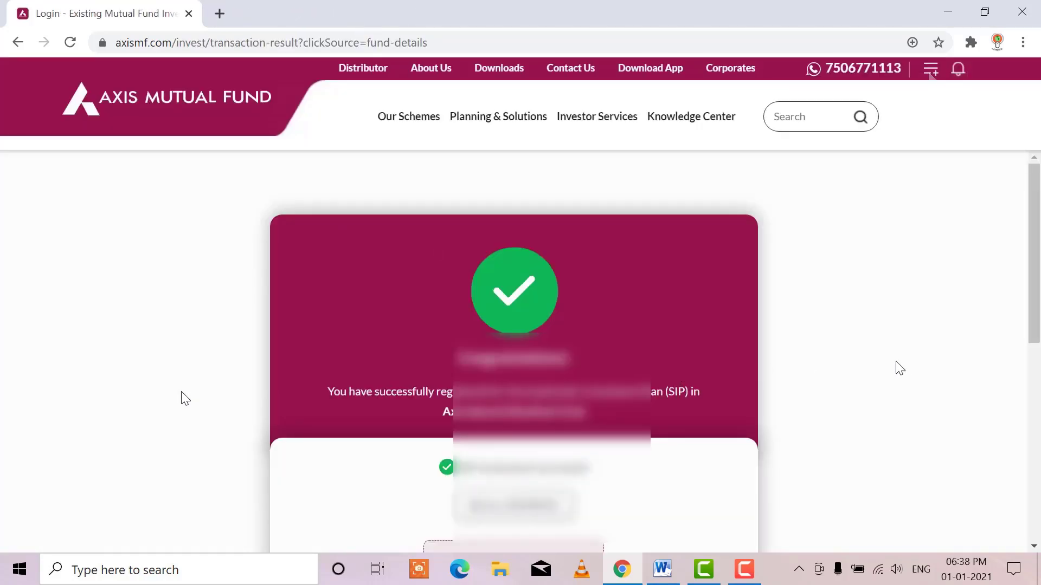
Step: Scroll down to review the SIP success details and URN steps
scroll(823, 440, "down", 4)
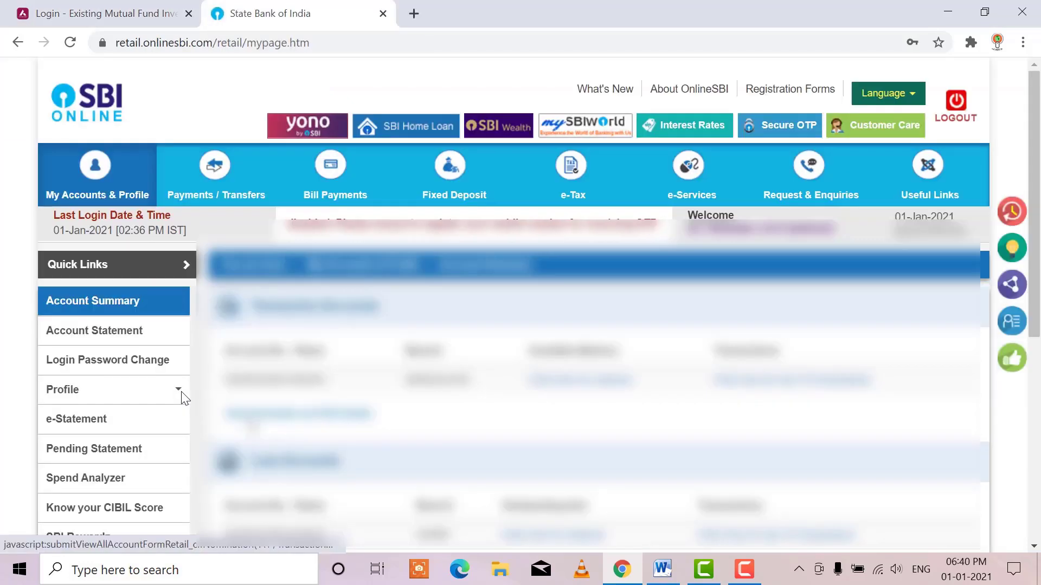
Step: Go to Bill Payments > Manage Biller > Add in SBI Online to start adding a new biller
left_click(330, 179)
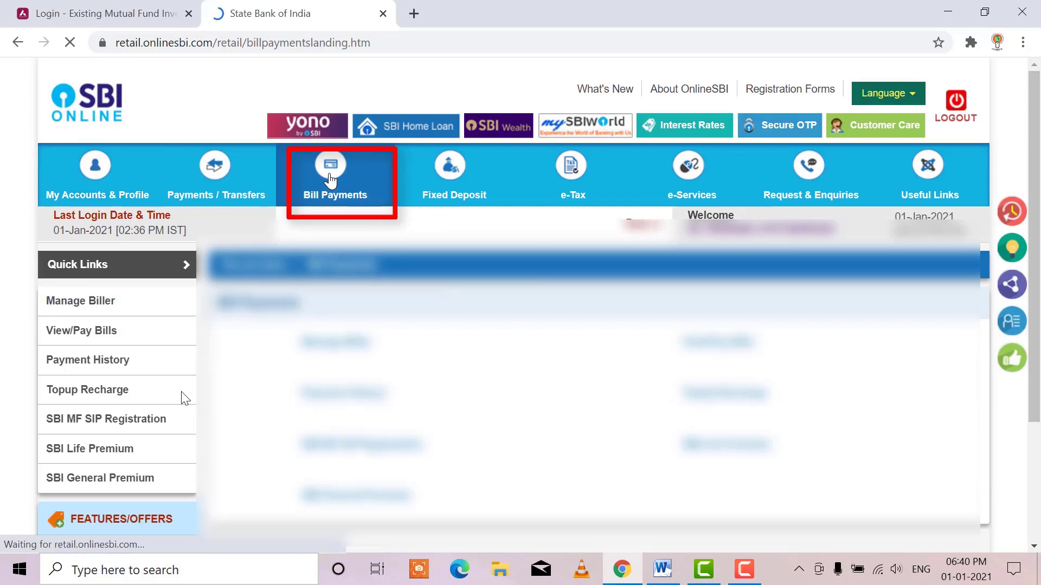
left_click(334, 342)
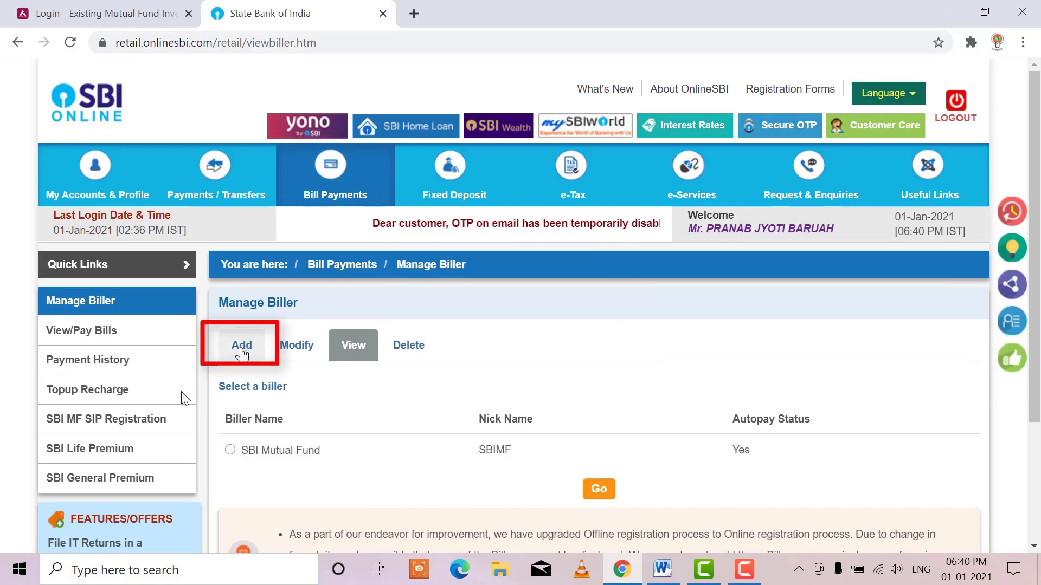
left_click(242, 351)
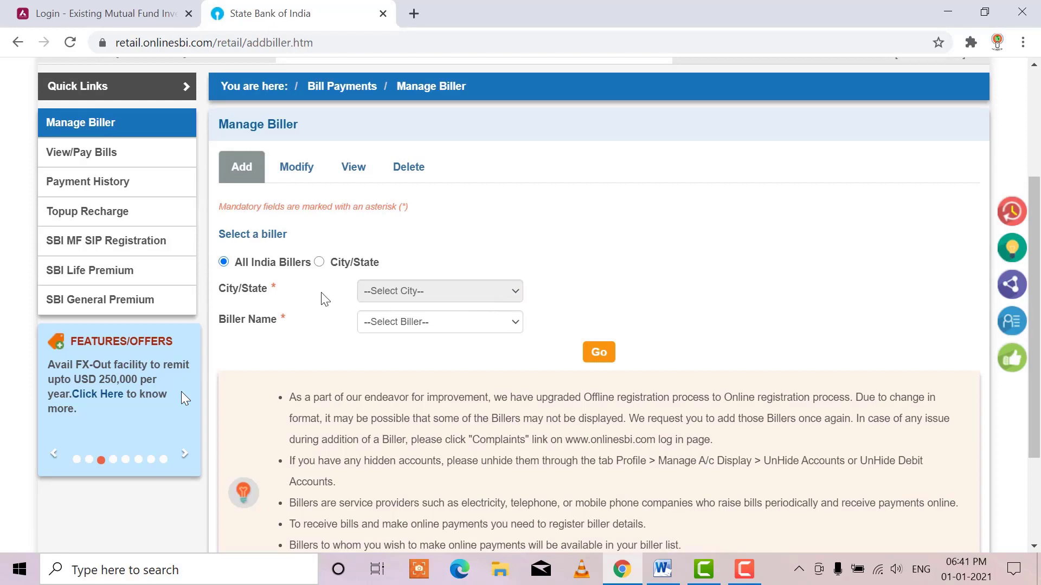
Step: Choose AXIS Mutual Fund from the Biller Name list and load its Register biller details form
left_click(515, 323)
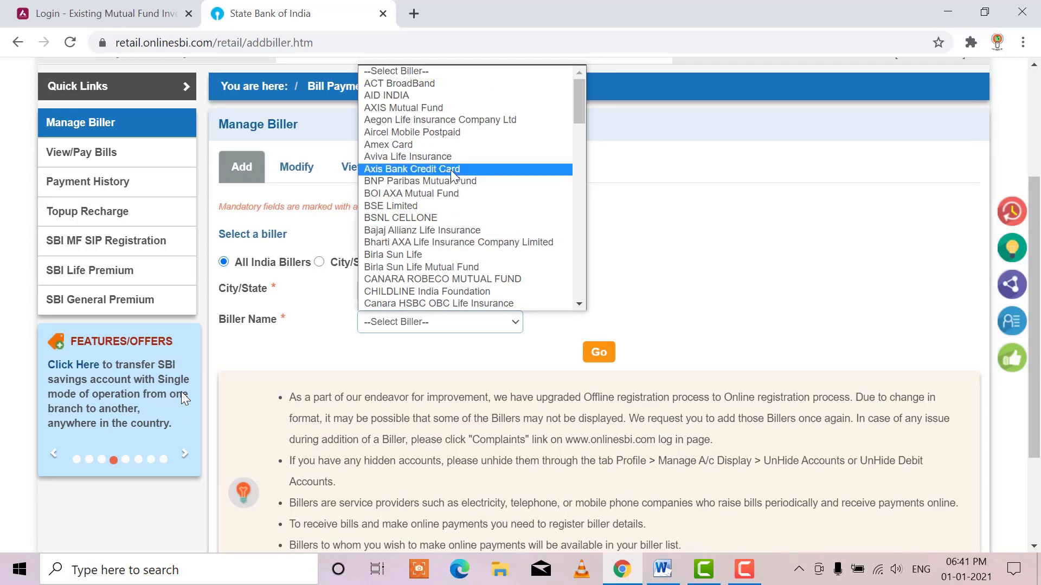
left_click(429, 108)
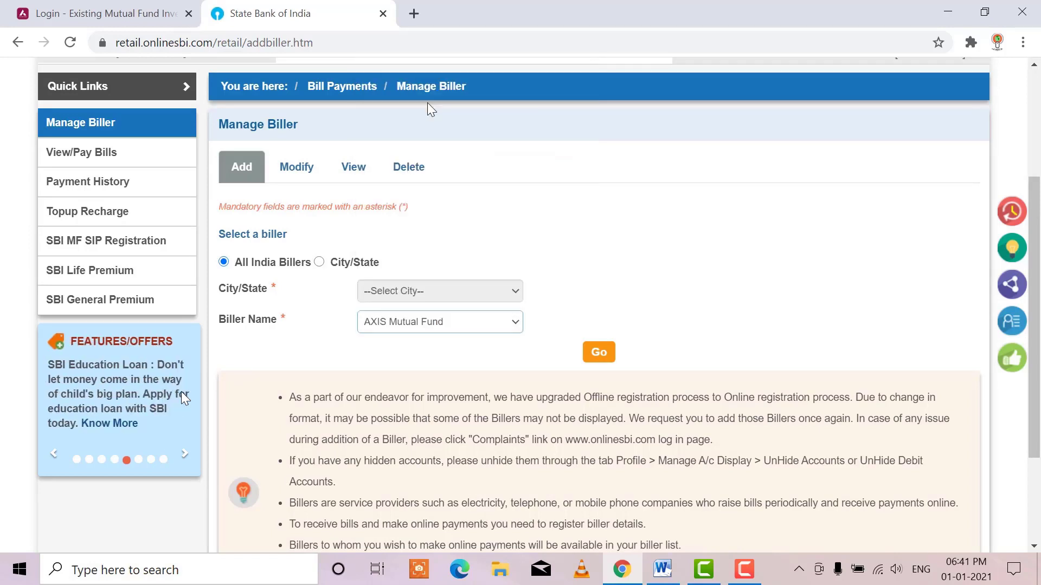
left_click(596, 355)
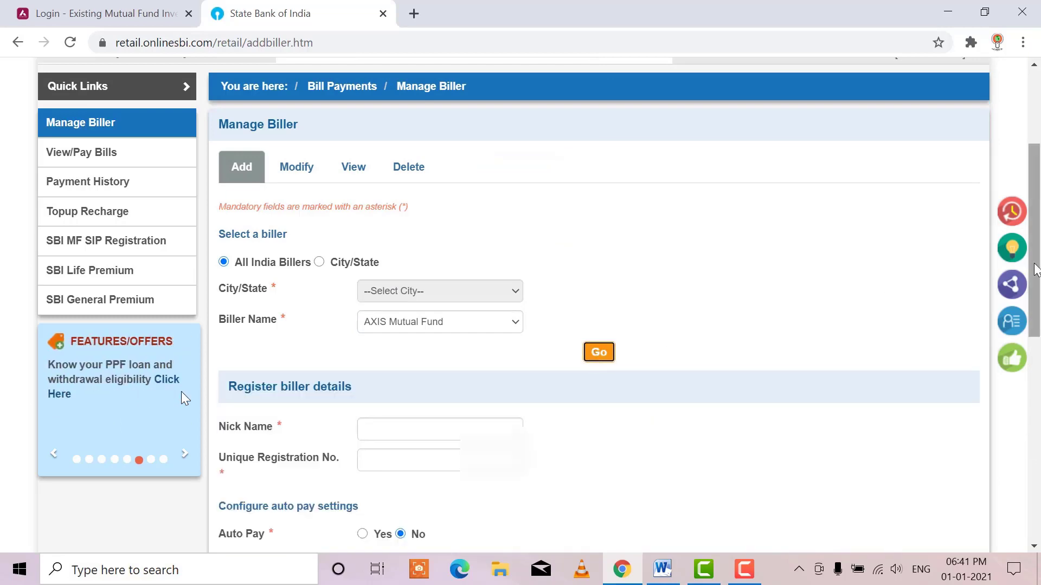
scroll(941, 169, "down", 6)
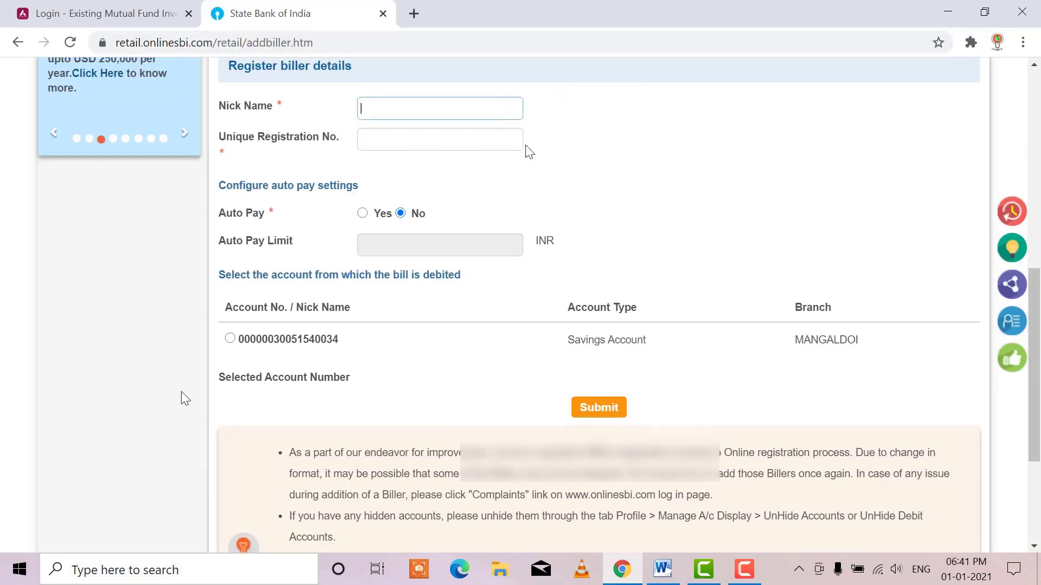
Step: Enter nickname Axis and paste the URN copied from the Axis SIP success page
type("Axis")
key("ctrl+Tab")
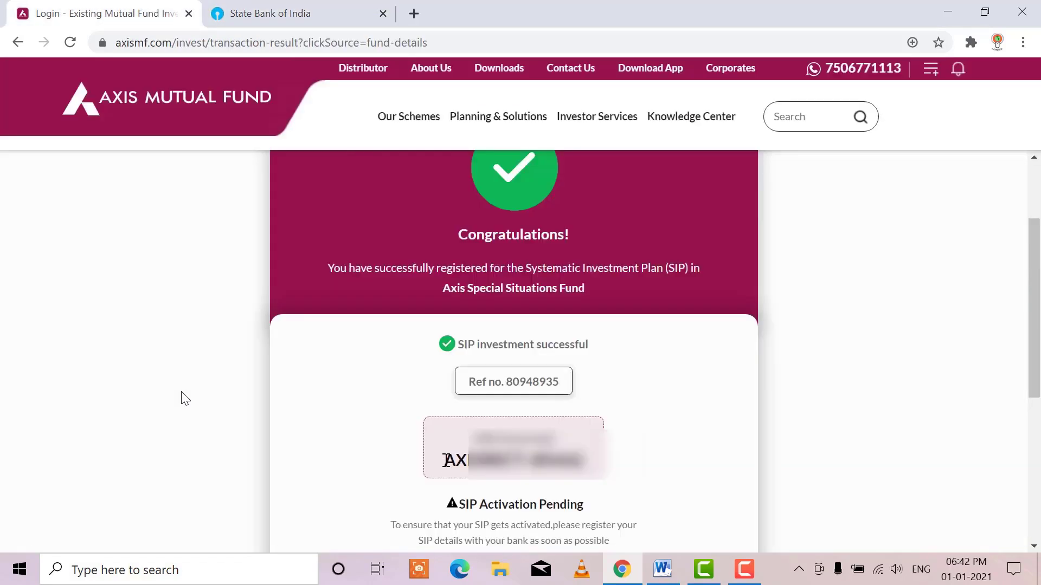
left_click_drag(445, 460, 586, 460)
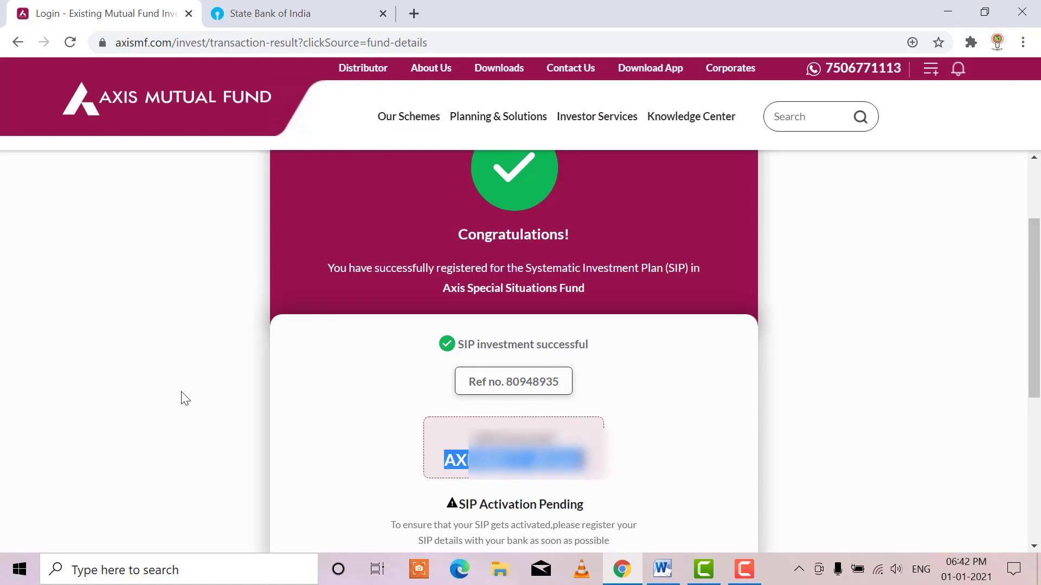
key("ctrl+Tab")
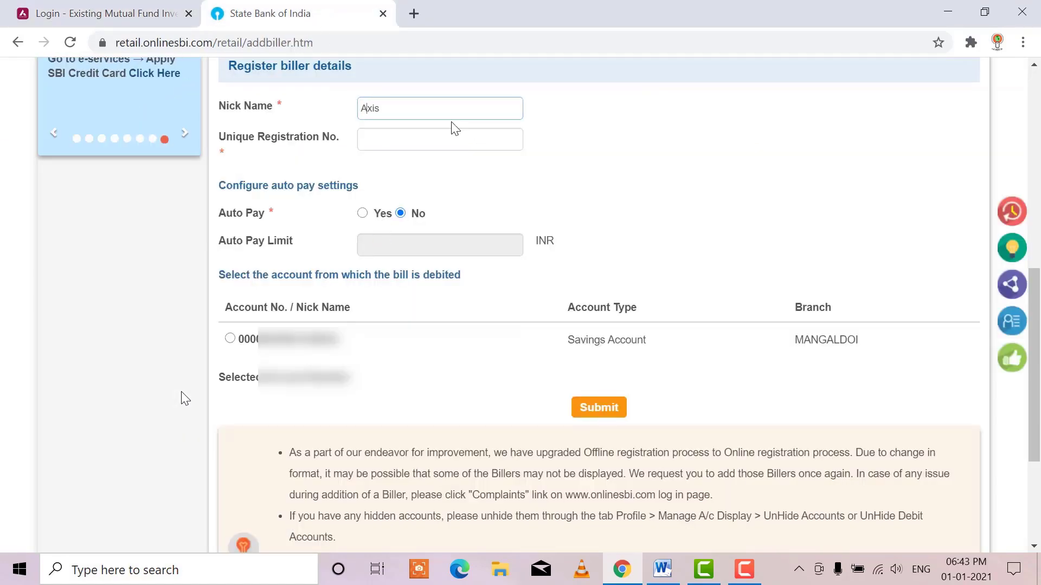
left_click(440, 139)
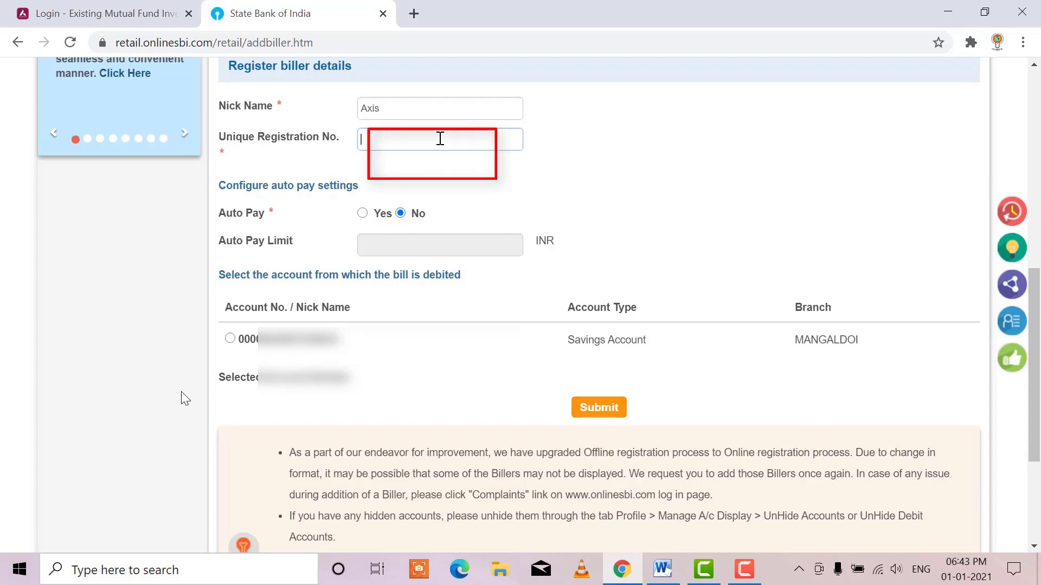
key("ctrl+v")
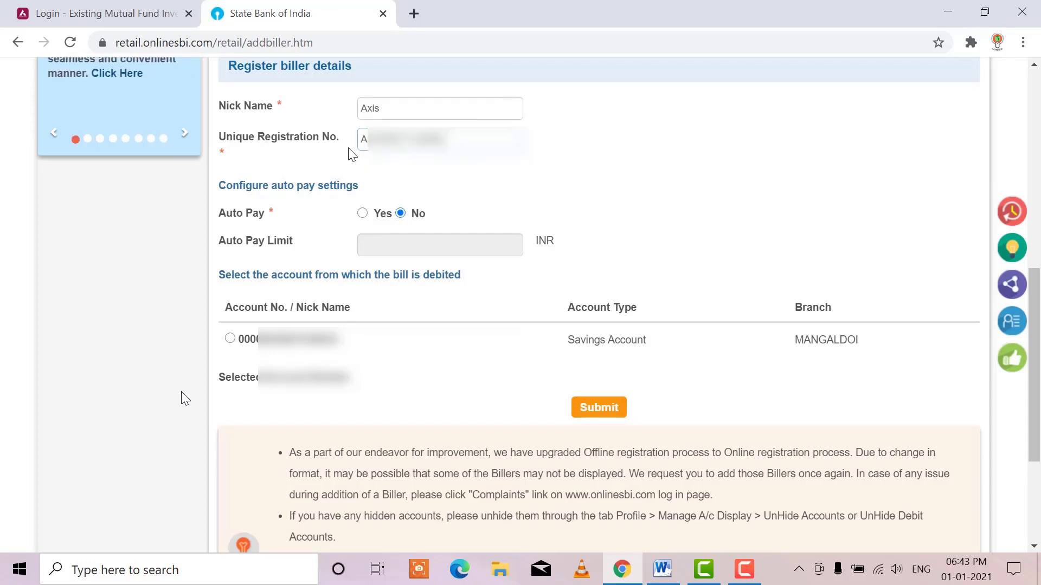
Step: Set Auto Pay to Yes with a 1000 INR limit from the savings account, and submit
left_click(363, 214)
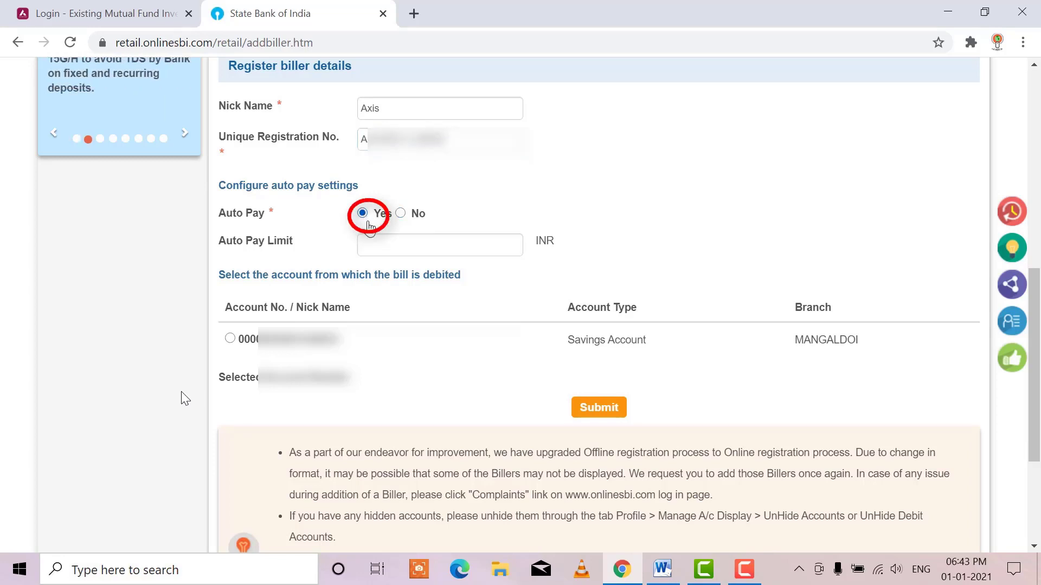
left_click(381, 248)
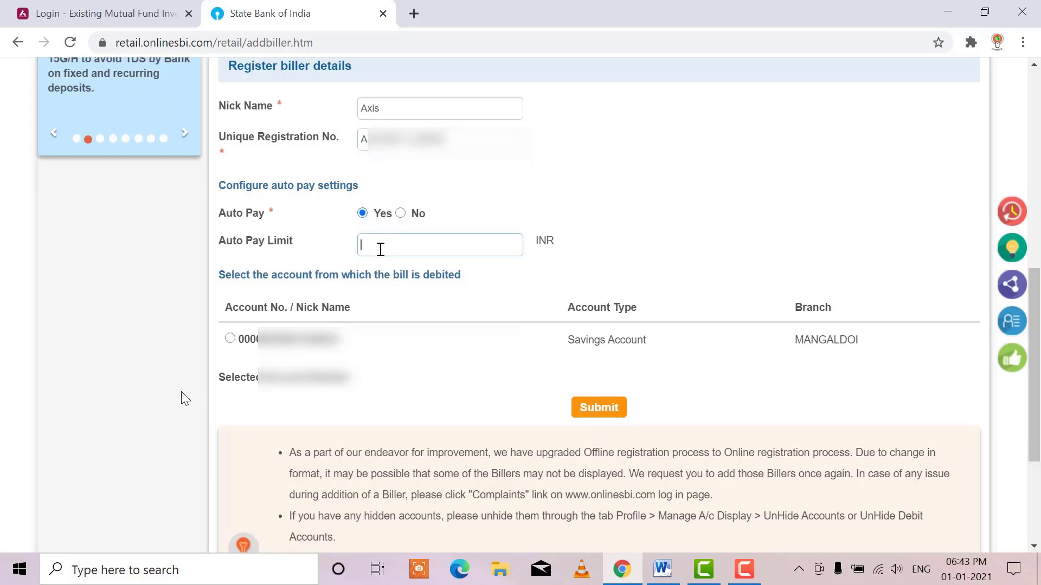
type("1000")
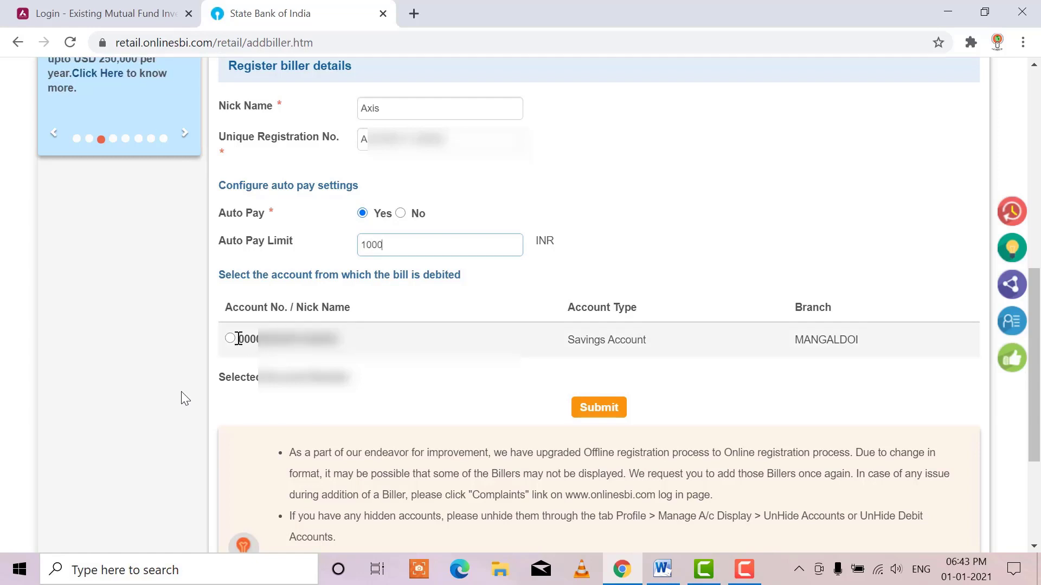
left_click(230, 339)
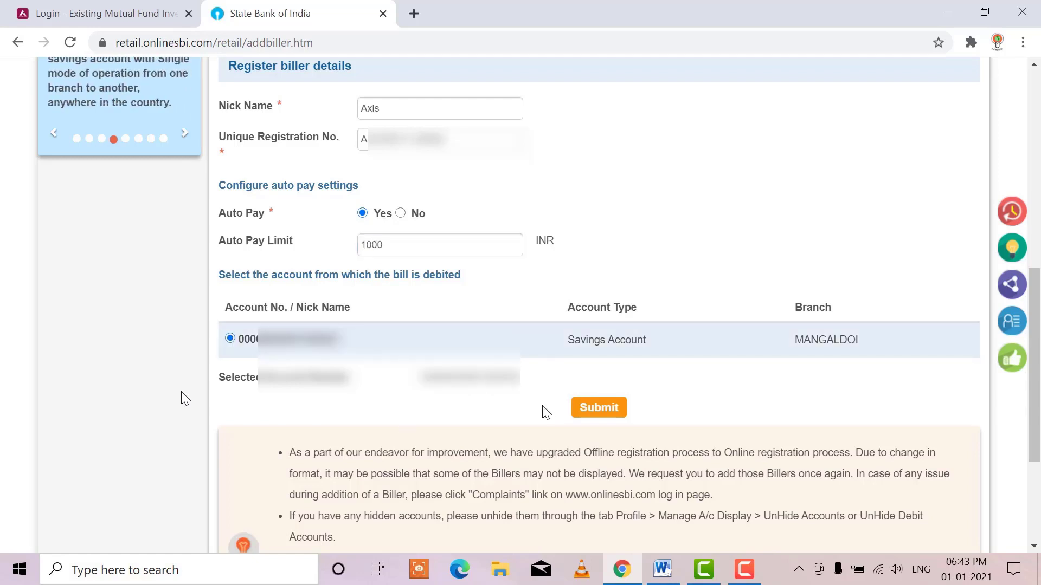
left_click(590, 412)
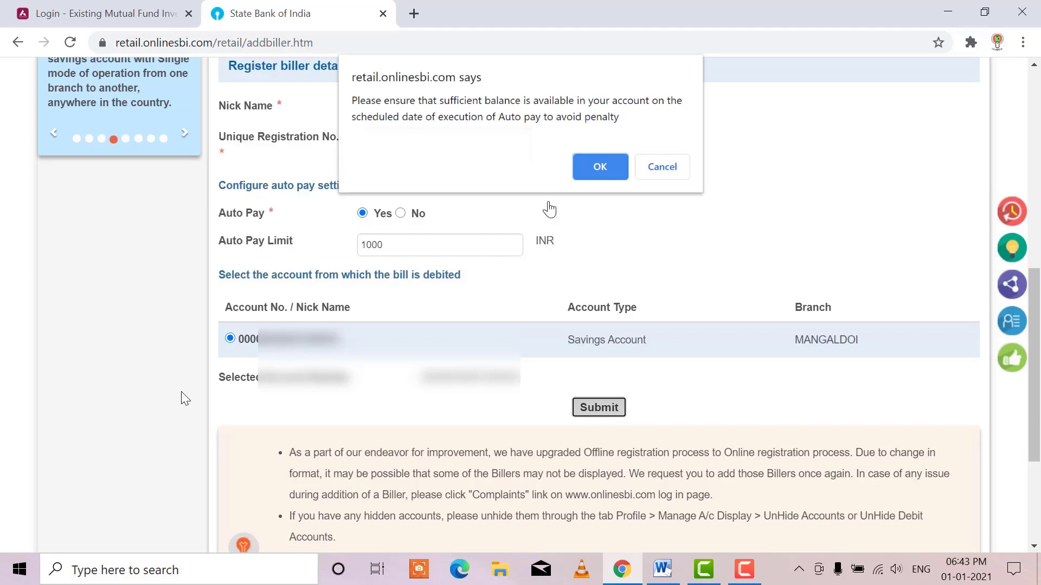
Step: Accept the sufficient-balance warning and confirm with the SMS high security password
left_click(593, 161)
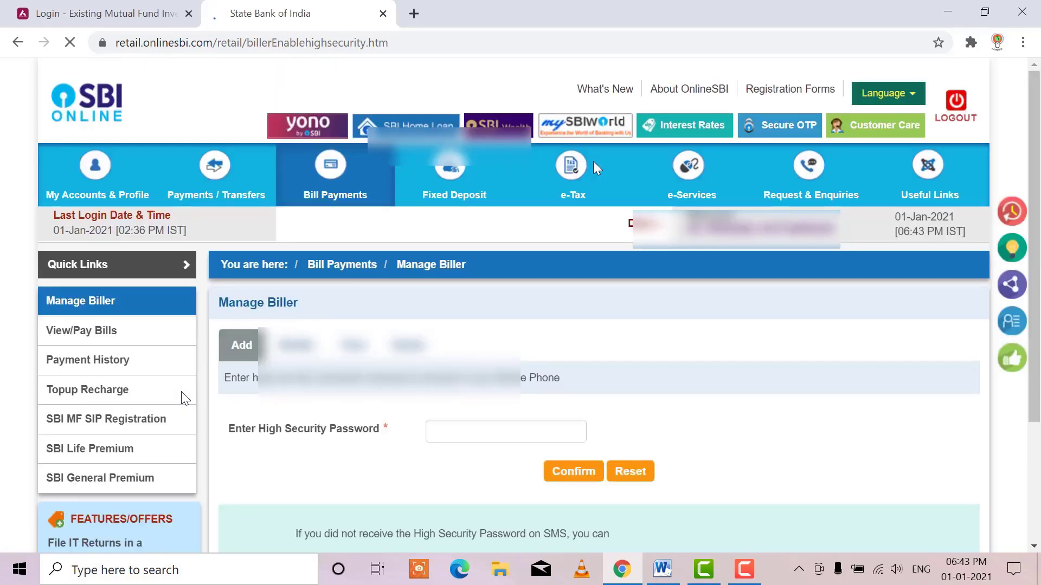
mouse_move(593, 163)
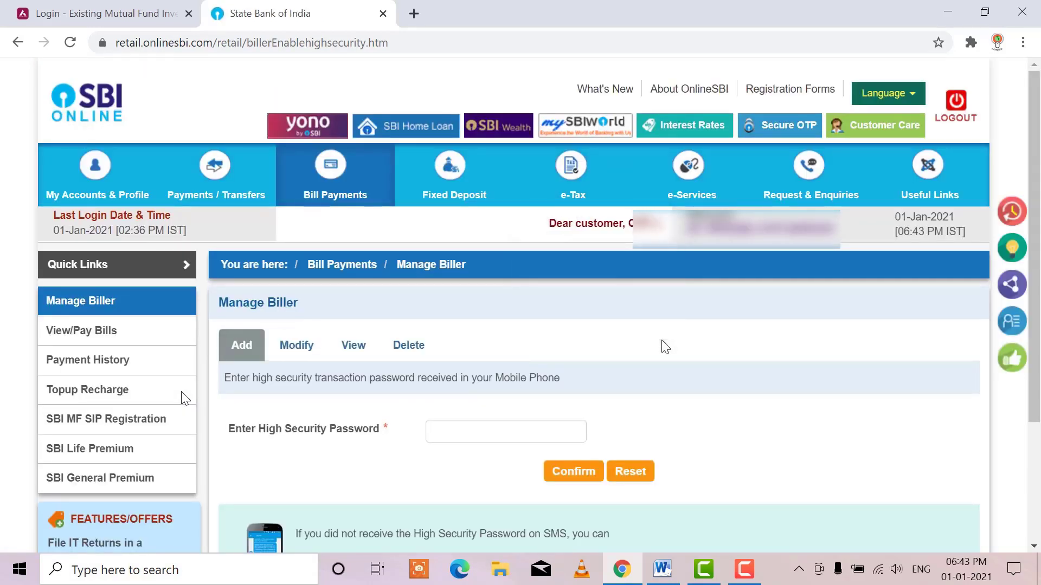
key("ctrl+v")
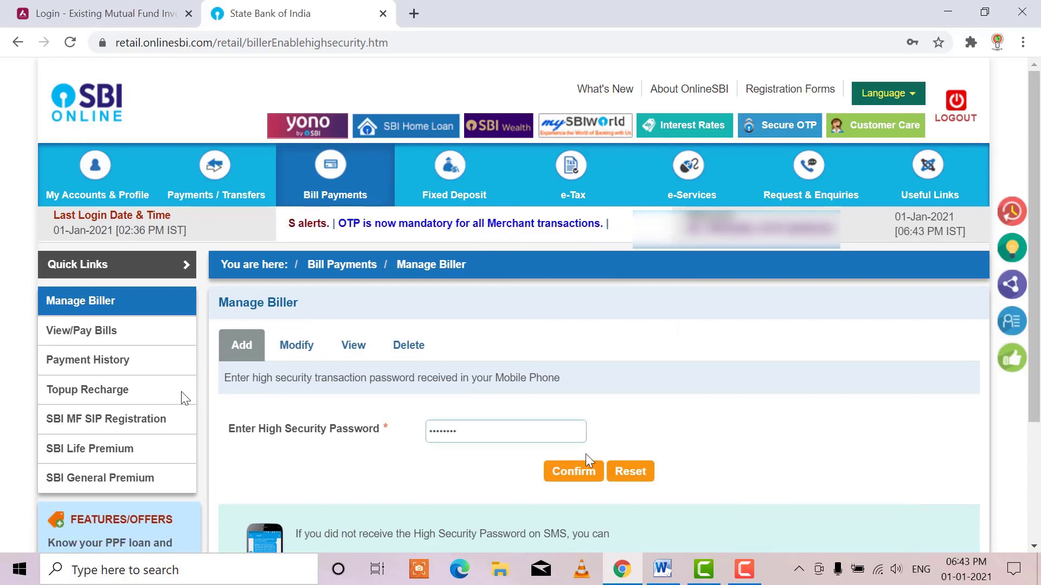
left_click(575, 471)
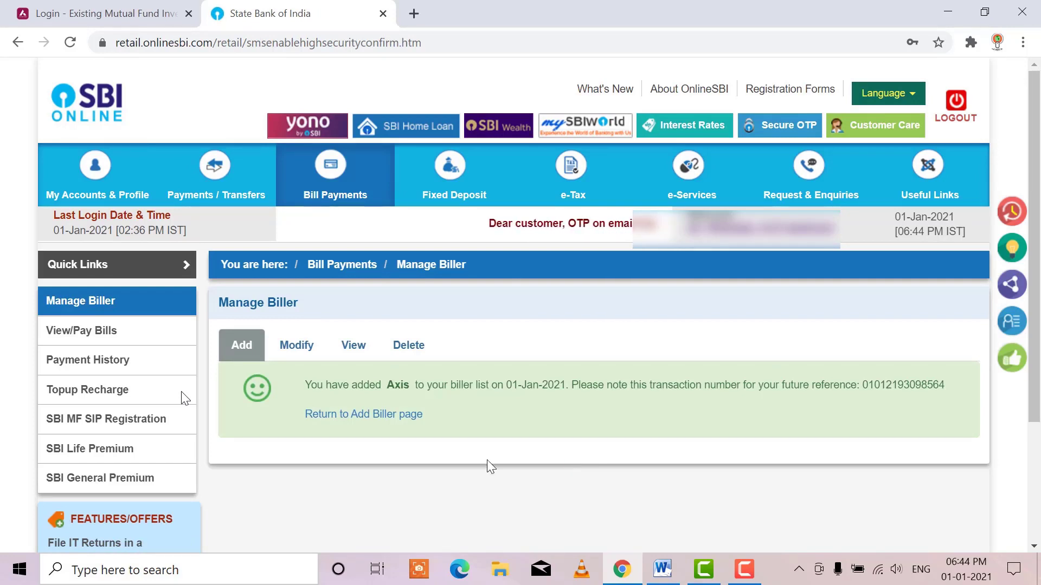
Step: Log out of SBI Online and return to the Axis Mutual Fund homepage
left_click(958, 121)
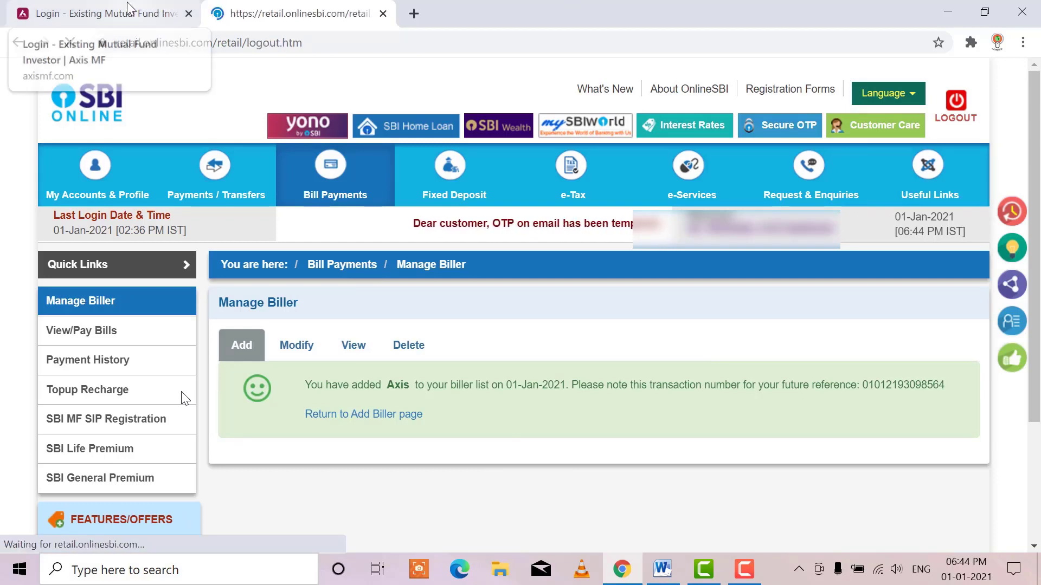
left_click(121, 18)
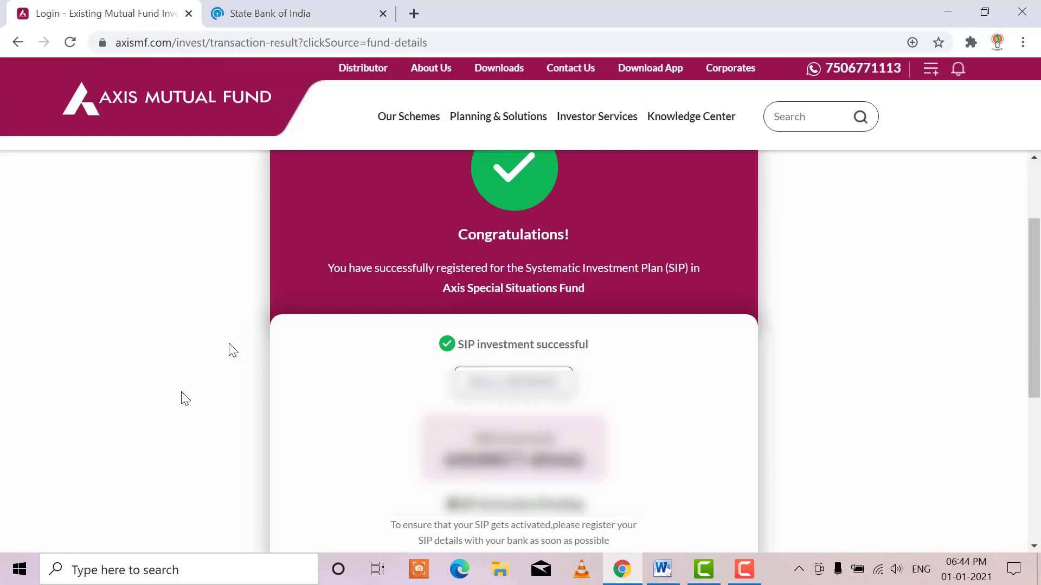
scroll(975, 309, "down", 5)
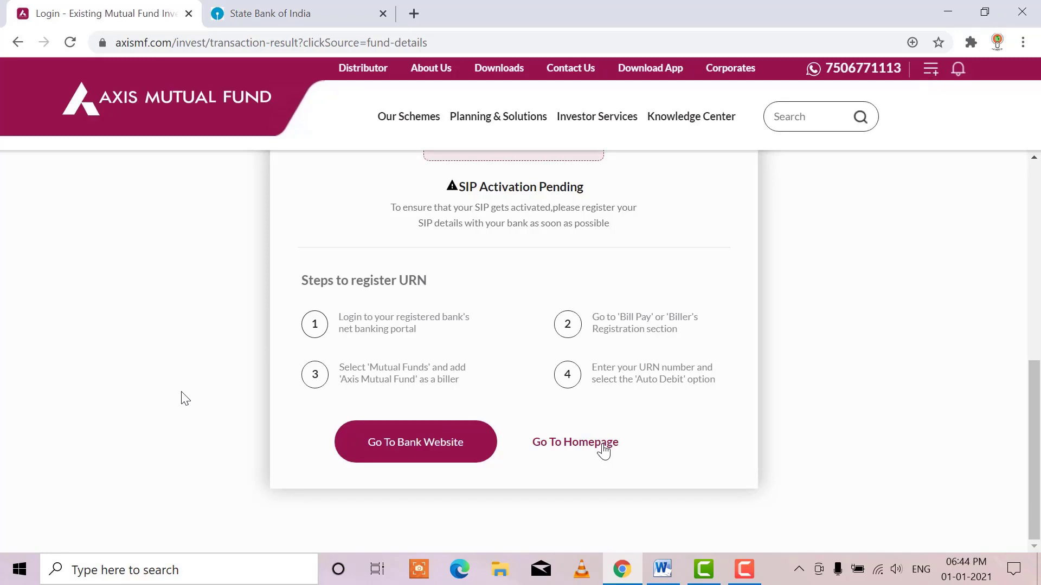
left_click(603, 450)
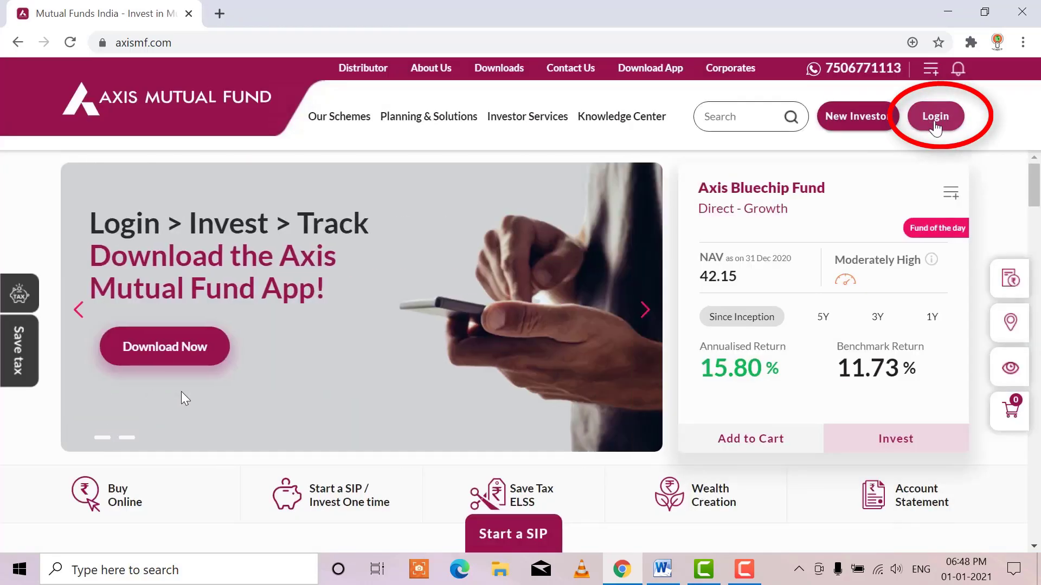
Step: Open the existing-investor Login form from the top right of the Axis homepage
left_click(934, 125)
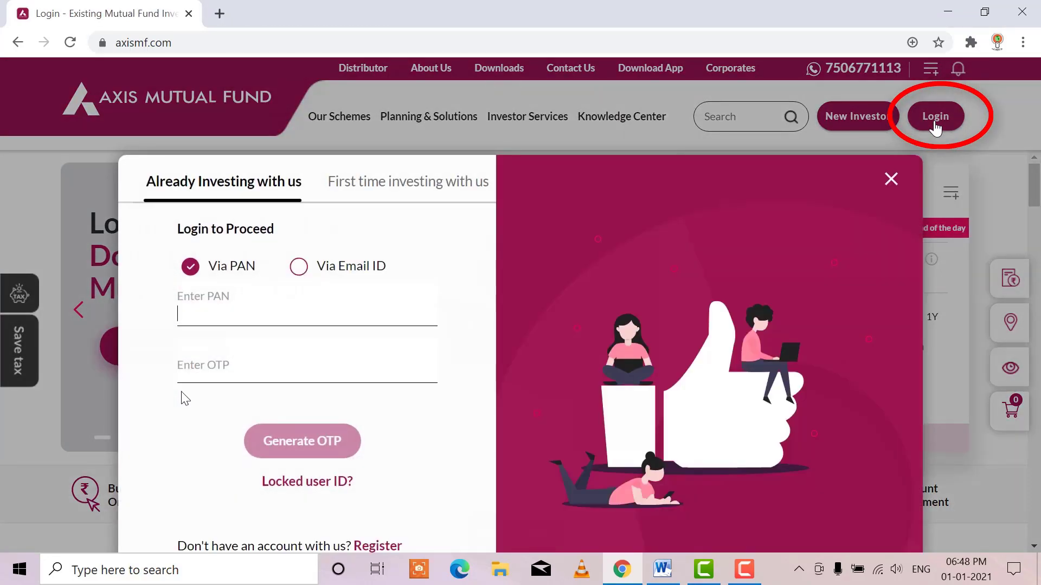